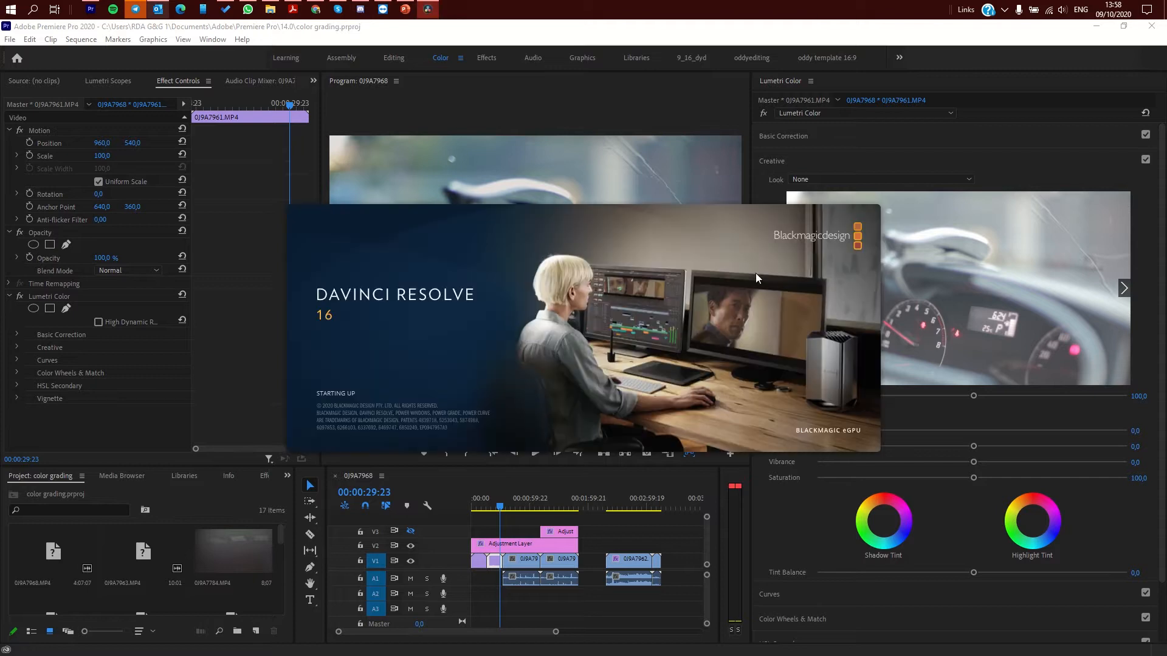
- Widen the Program monitor and move the playhead to the face close-up at 00:01:09:07
{"action": "left_click", "coordinate": [738, 104]}
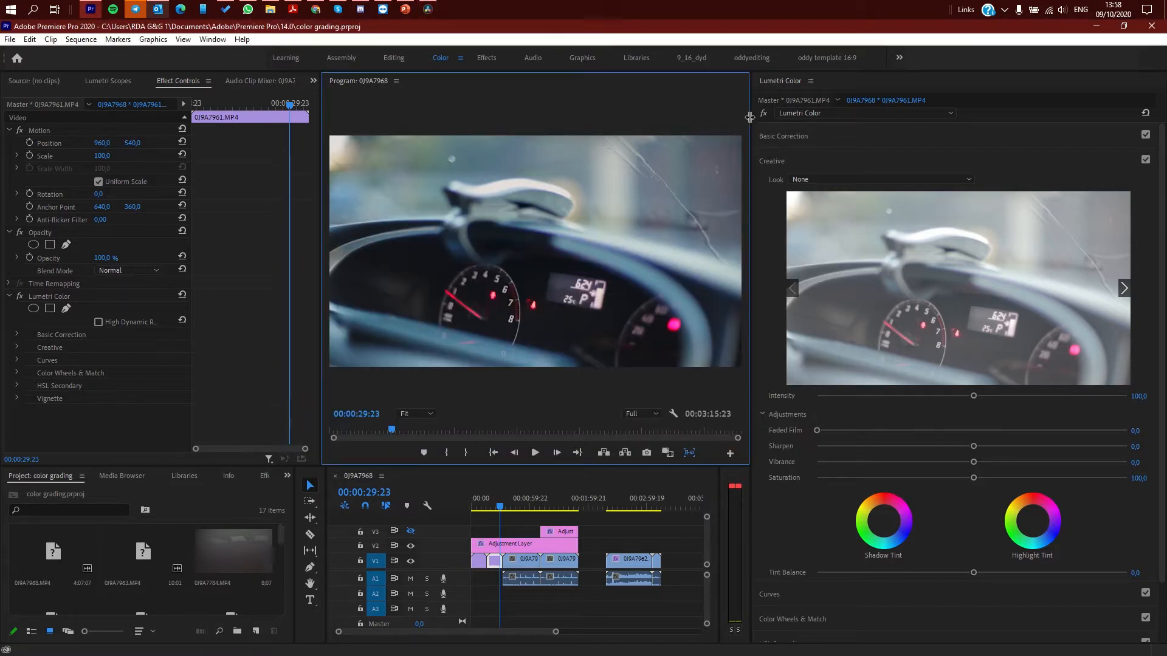
{"action": "left_click_drag", "start_coordinate": [750, 117], "coordinate": [833, 143]}
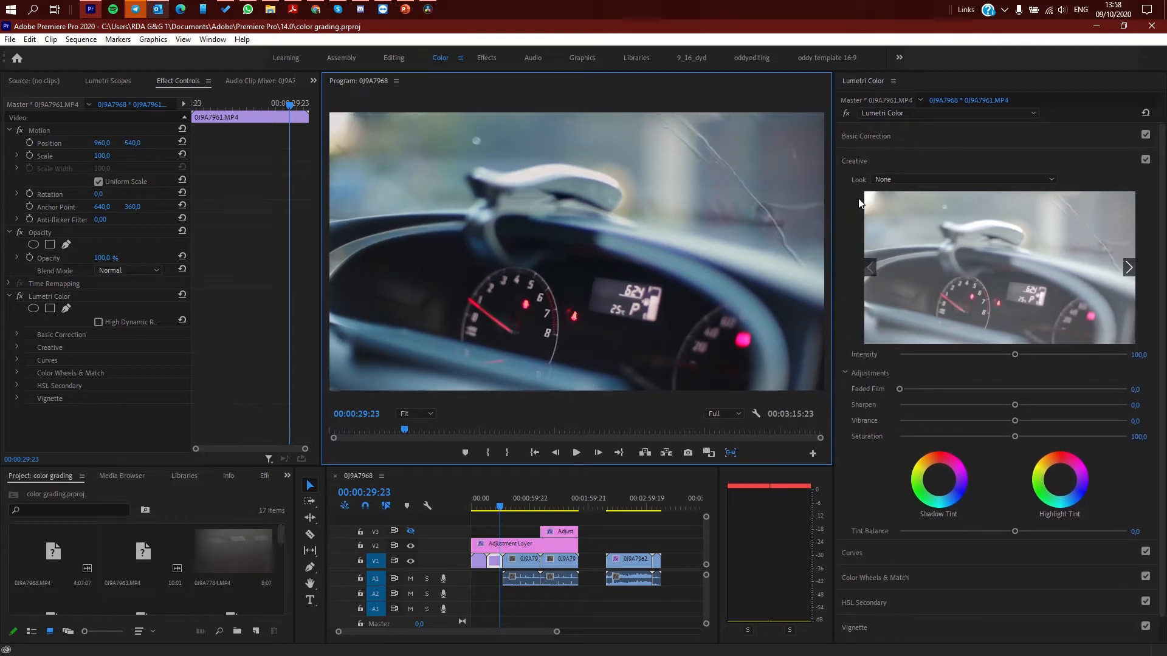
{"action": "left_click", "coordinate": [514, 505]}
{"action": "left_click_drag", "start_coordinate": [515, 505], "coordinate": [542, 514]}
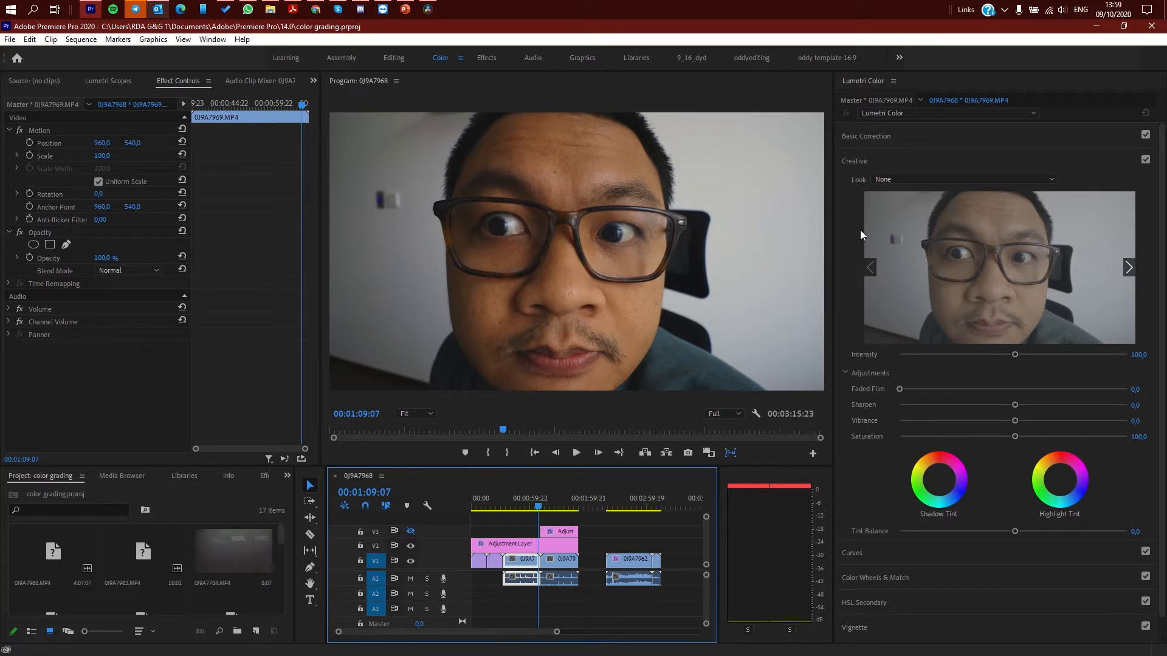
- Turn off the output of track V2 and delete the adjustment layers on V2 and V3
{"action": "left_click", "coordinate": [514, 546]}
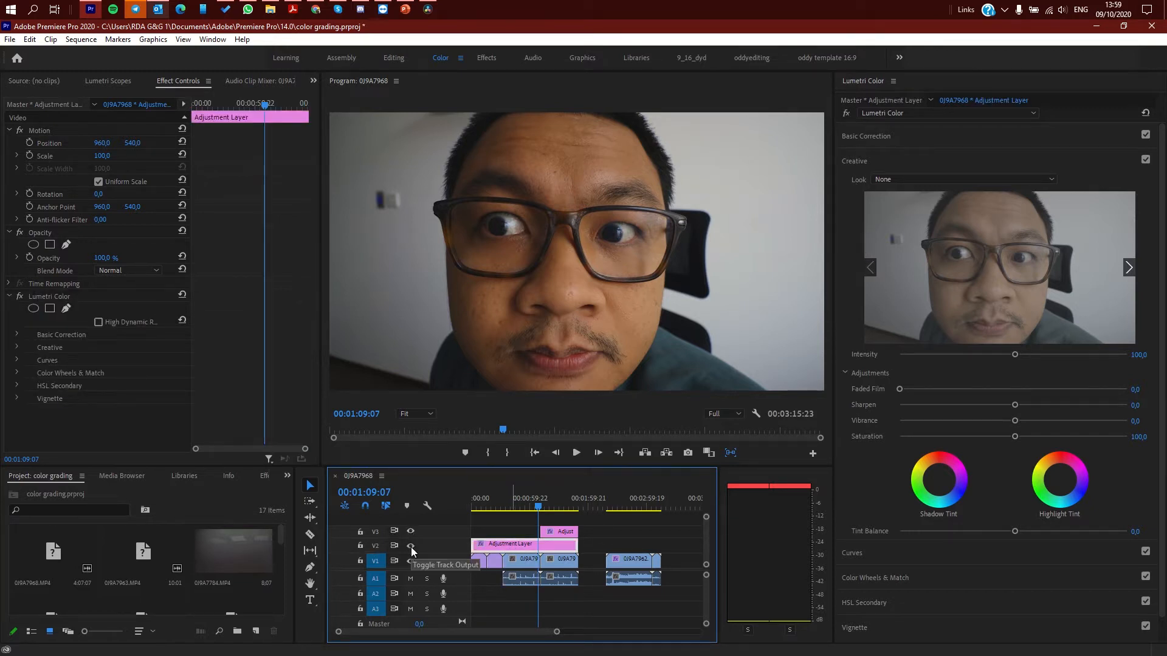
{"action": "left_click", "coordinate": [411, 546]}
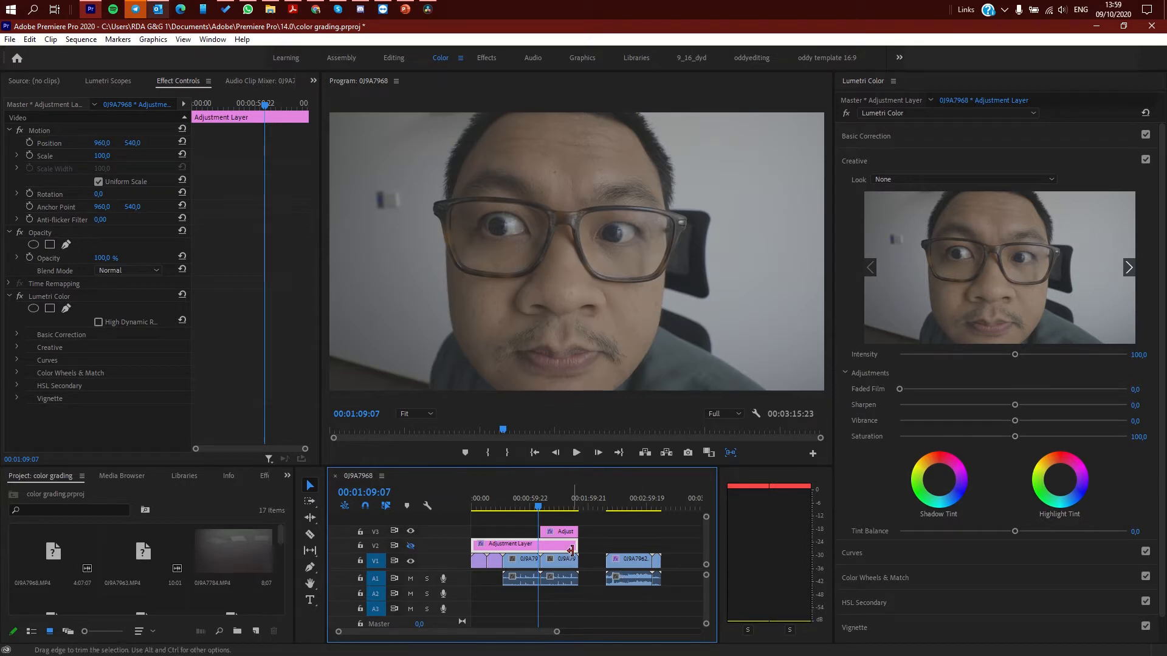
{"action": "key", "text": "Delete"}
{"action": "left_click", "coordinate": [614, 566]}
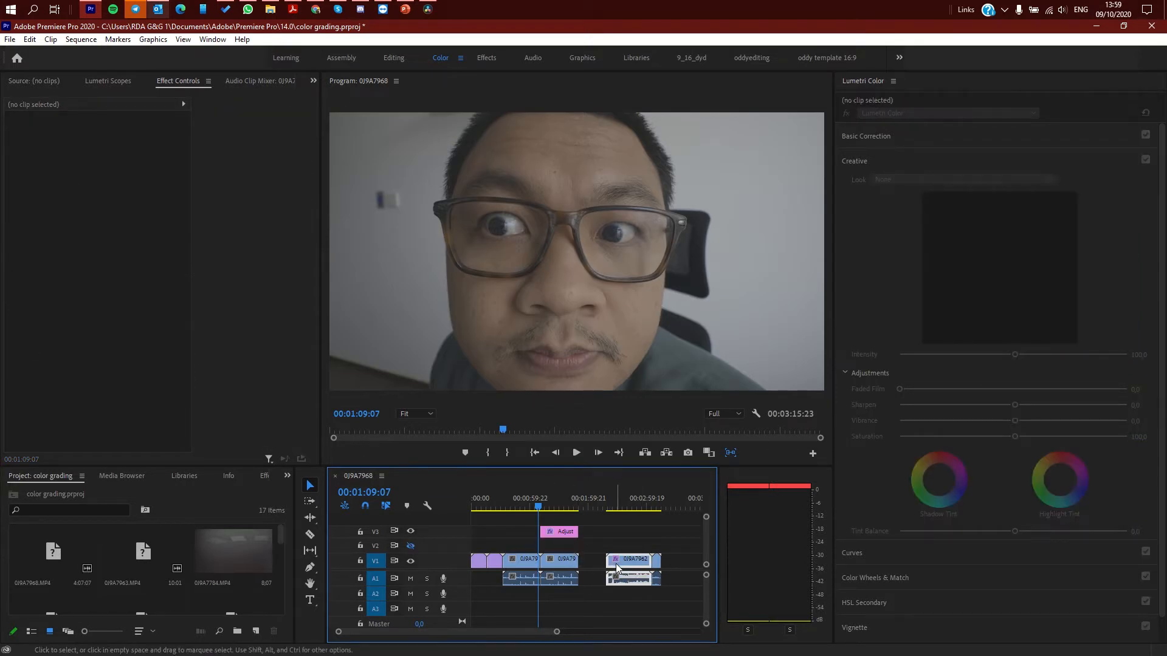
{"action": "left_click", "coordinate": [567, 533]}
{"action": "key", "text": "Delete"}
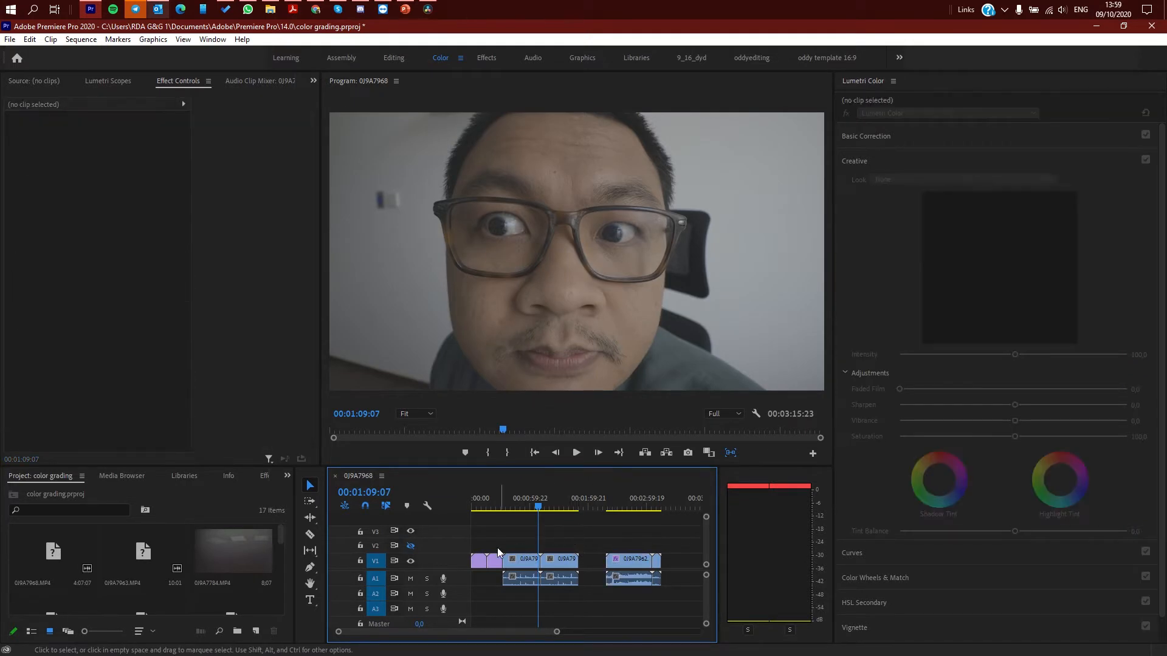
- Close the gap before the last two clips on V1 and move the playhead to 00:00:53:17
{"action": "left_click", "coordinate": [472, 502]}
{"action": "left_click_drag", "start_coordinate": [471, 502], "coordinate": [567, 517]}
{"action": "mouse_move", "coordinate": [629, 568]}
{"action": "left_mouse_down"}
{"action": "mouse_move", "coordinate": [618, 567]}
{"action": "mouse_move", "coordinate": [659, 566]}
{"action": "mouse_move", "coordinate": [643, 568]}
{"action": "left_mouse_up"}
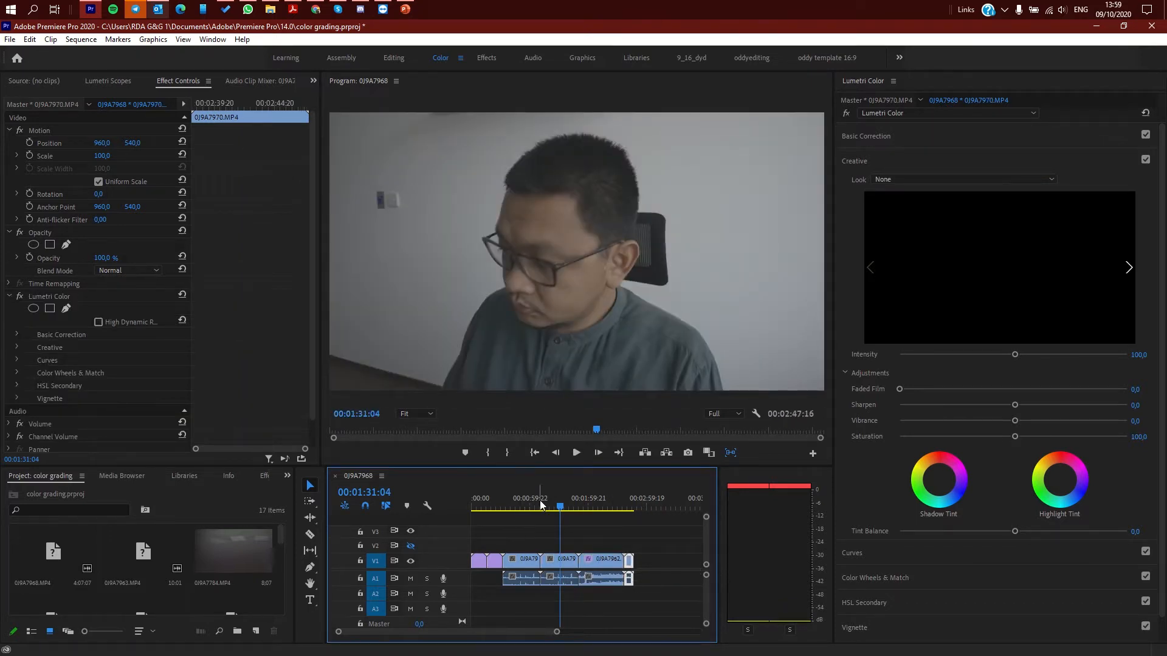
{"action": "left_click_drag", "start_coordinate": [556, 501], "coordinate": [535, 505]}
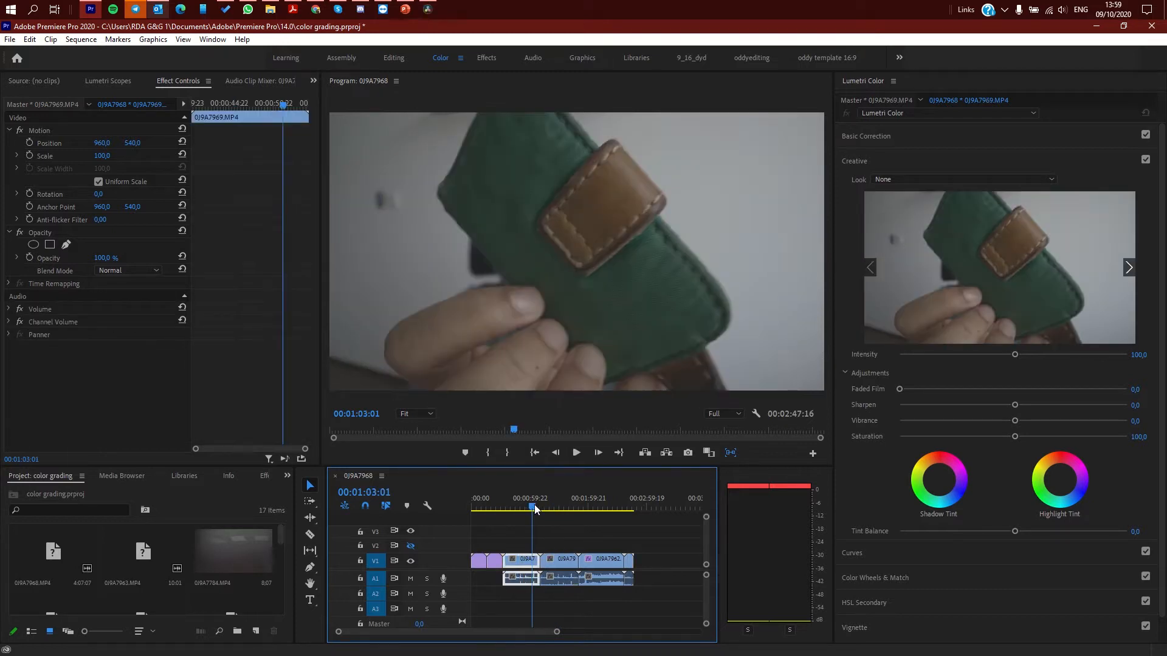
{"action": "left_click_drag", "start_coordinate": [534, 504], "coordinate": [526, 506]}
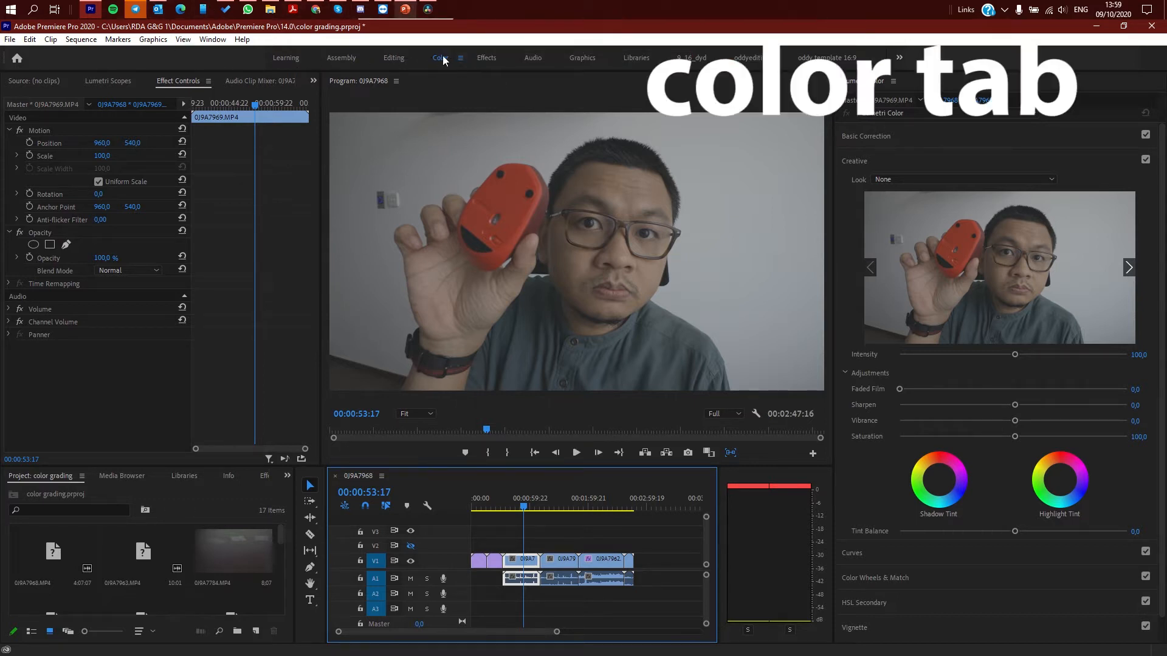
- Show the Lumetri Scopes in the Color workspace, enlarged across the Program monitor's area, and expand the Basic Correction section
{"action": "left_click", "coordinate": [394, 57]}
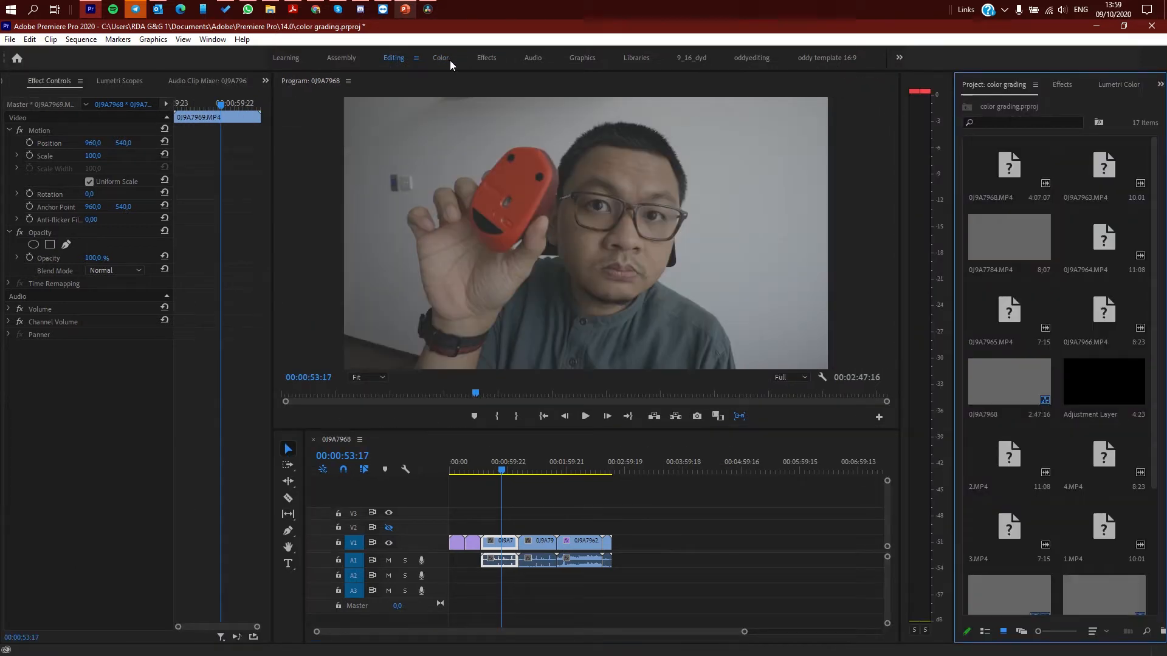
{"action": "left_click", "coordinate": [441, 57]}
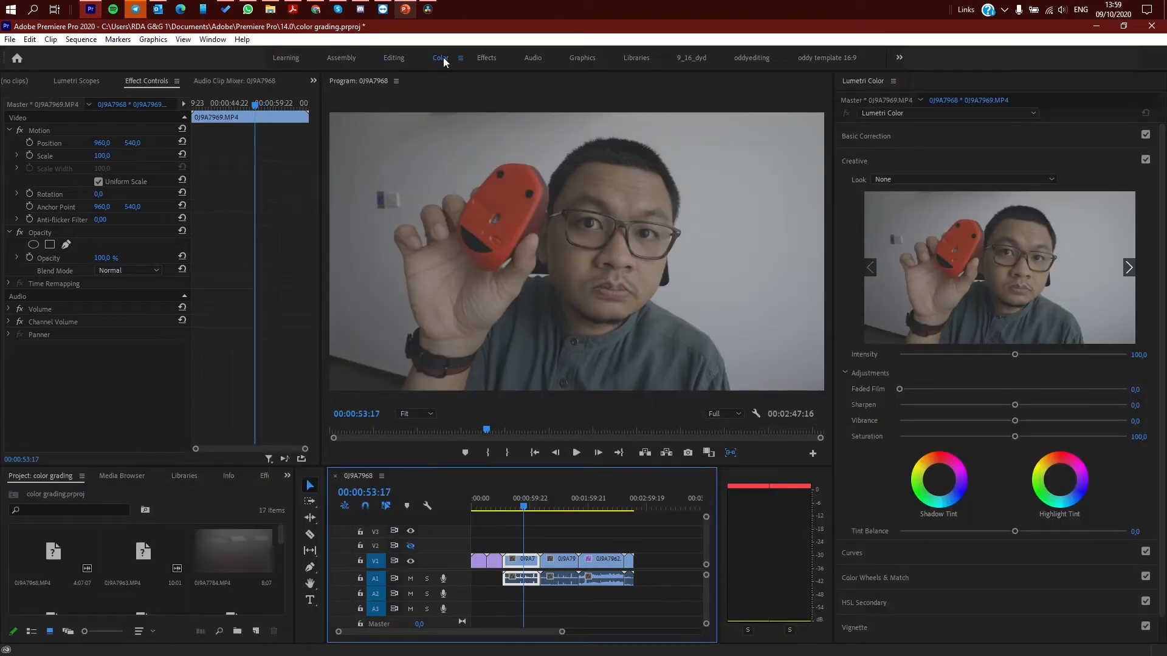
{"action": "left_click", "coordinate": [76, 78]}
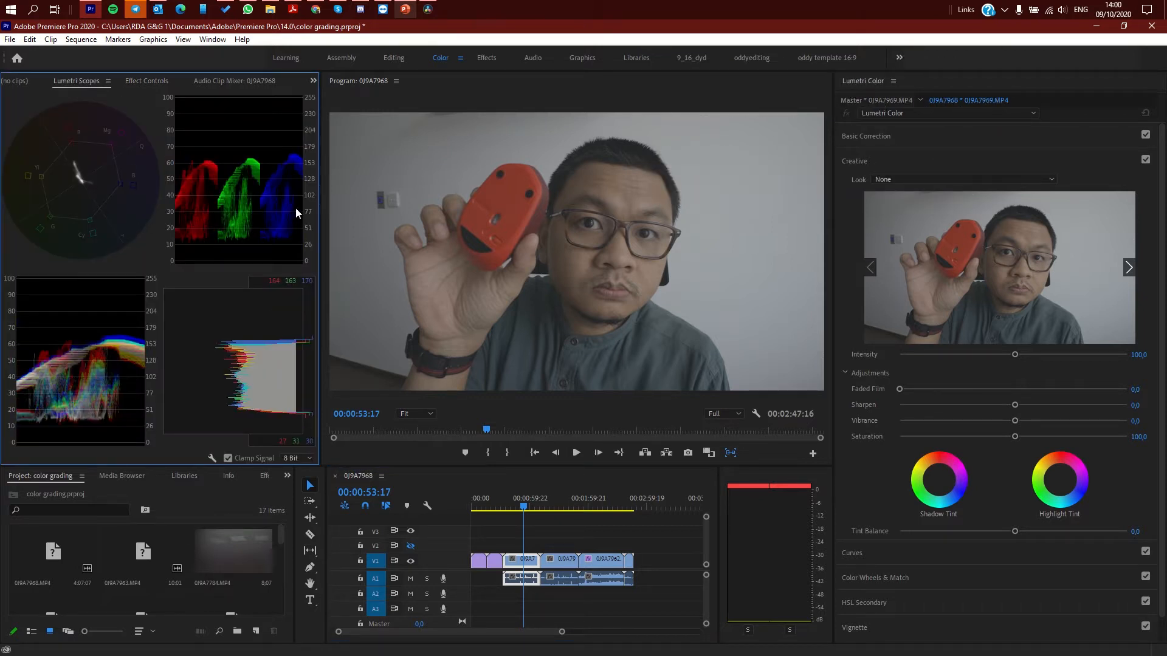
{"action": "right_click", "coordinate": [184, 274]}
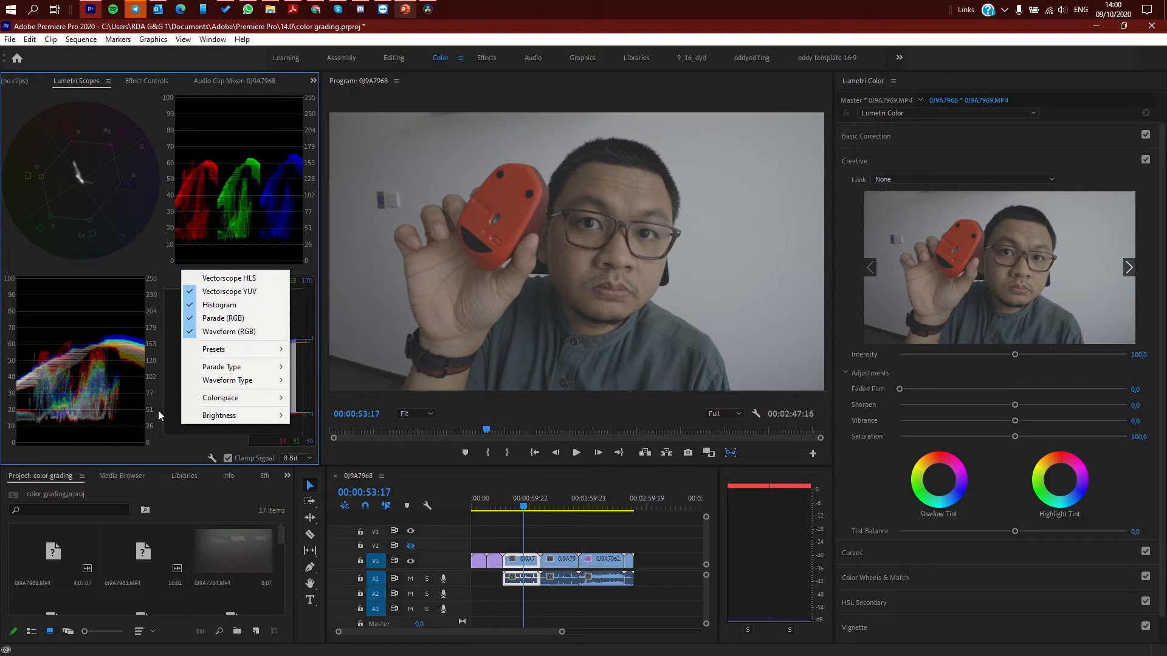
{"action": "left_click", "coordinate": [160, 253]}
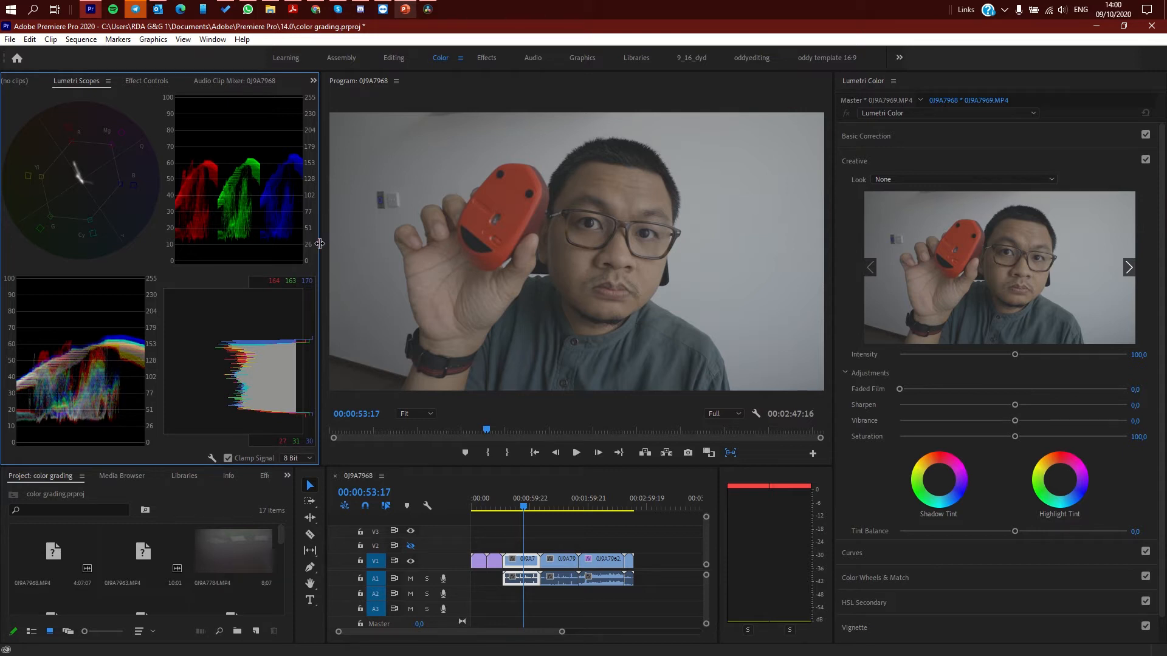
{"action": "left_click_drag", "start_coordinate": [319, 244], "coordinate": [857, 246]}
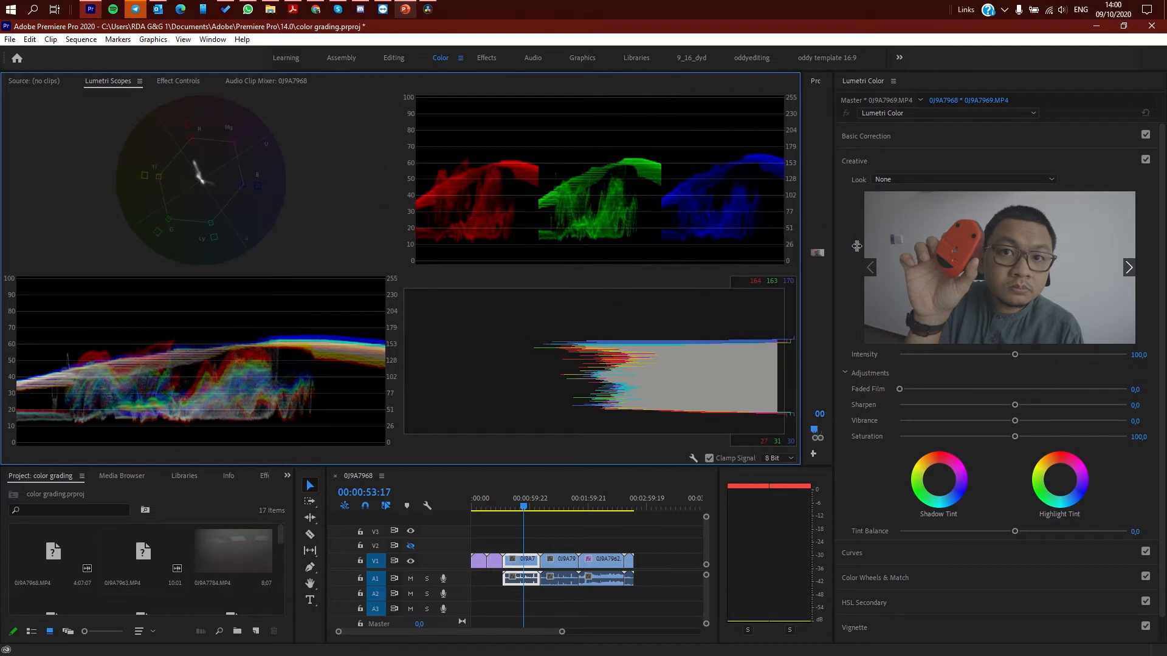
{"action": "left_click", "coordinate": [854, 136]}
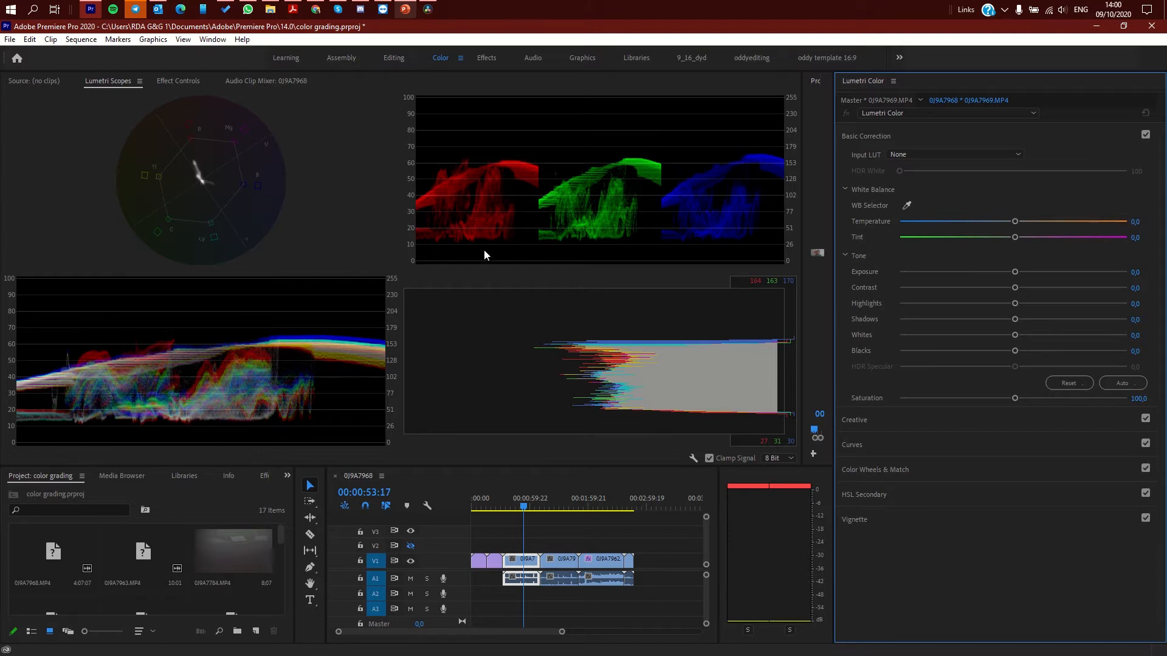
- Toggle the Vectorscope HLS and YUV displays, leaving Vectorscope YUV enabled alongside Histogram, Parade (RGB) and Waveform (RGB)
{"action": "right_click", "coordinate": [229, 188]}
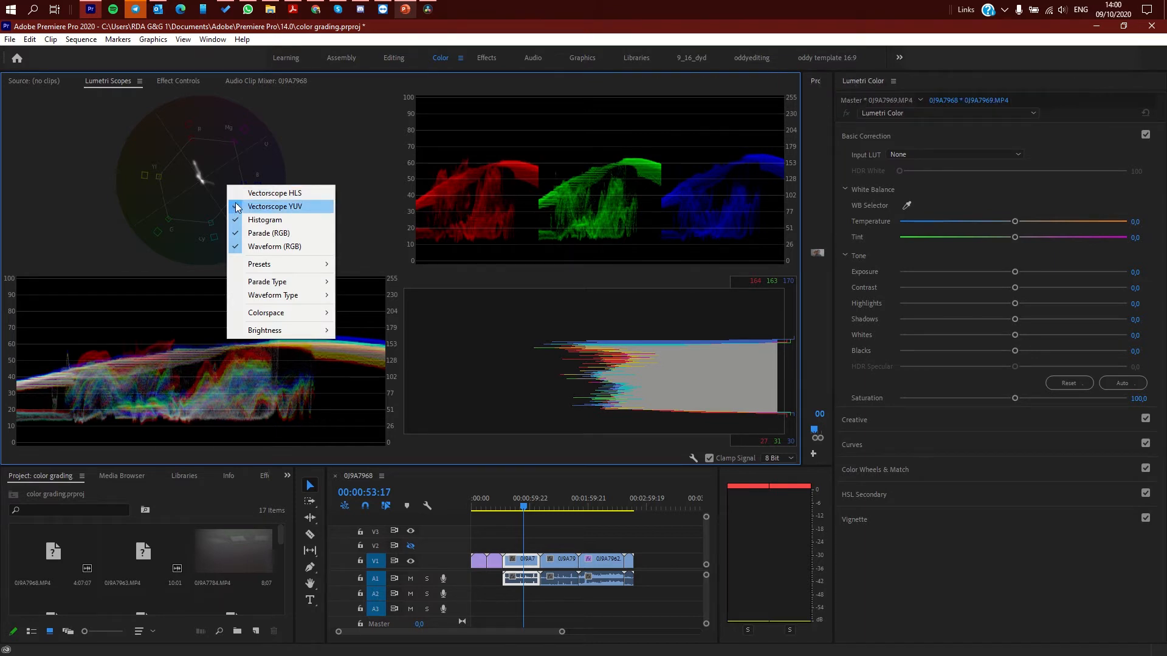
{"action": "left_click", "coordinate": [237, 207]}
{"action": "right_click", "coordinate": [231, 184]}
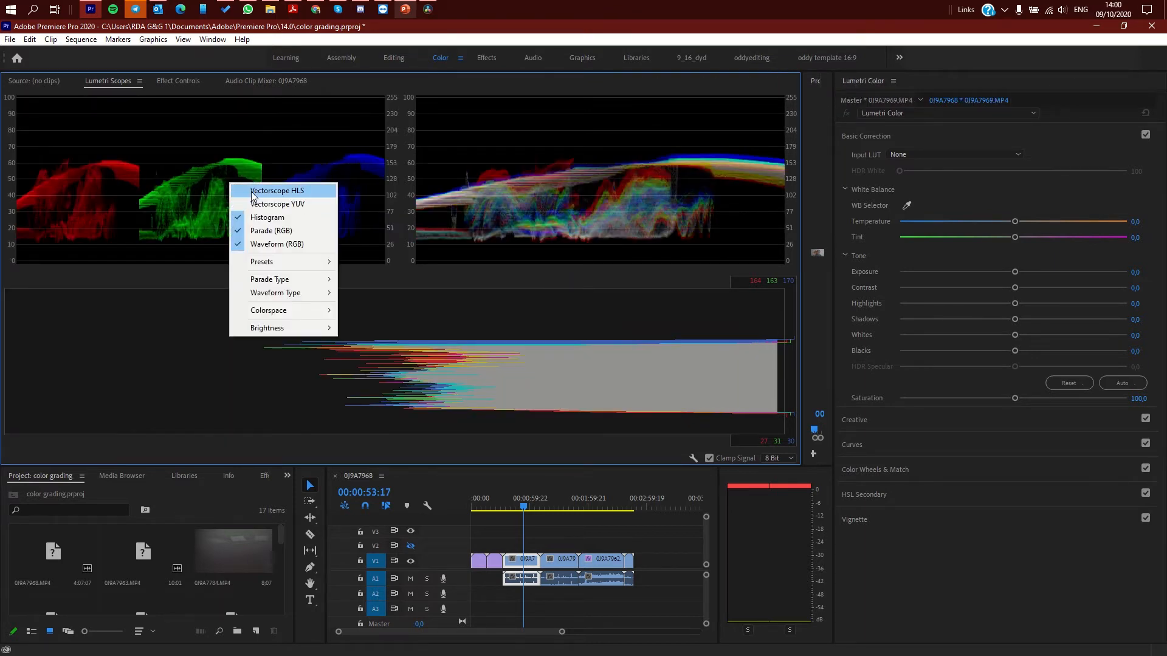
{"action": "left_click", "coordinate": [252, 192]}
{"action": "right_click", "coordinate": [616, 316]}
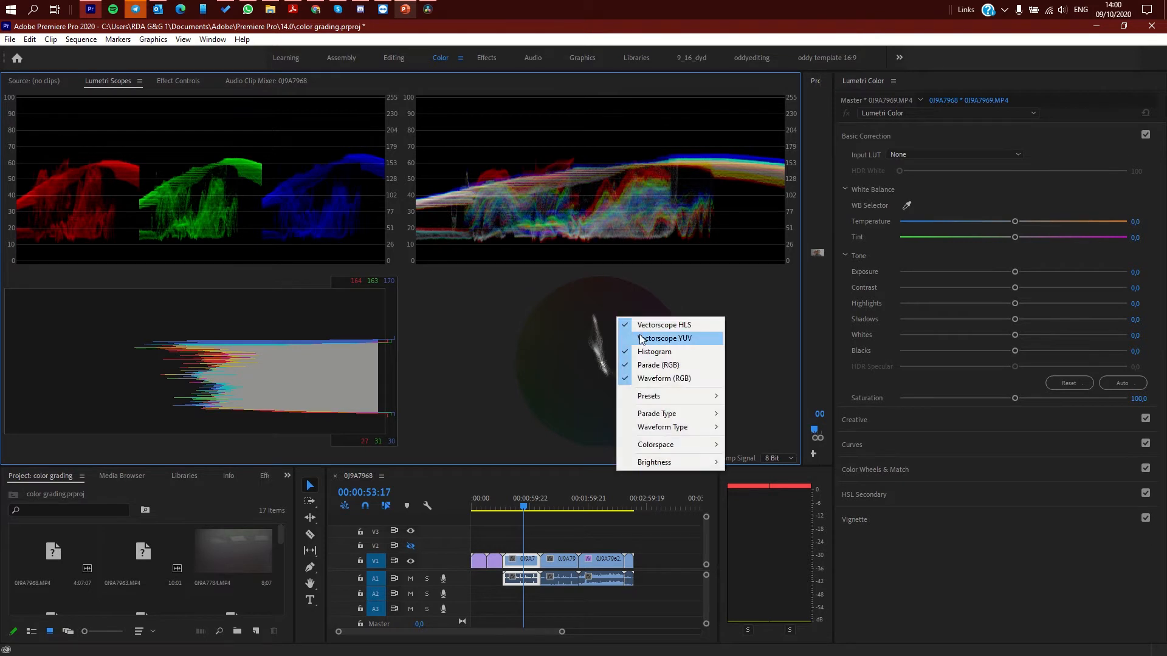
{"action": "left_click", "coordinate": [639, 328]}
{"action": "right_click", "coordinate": [115, 342]}
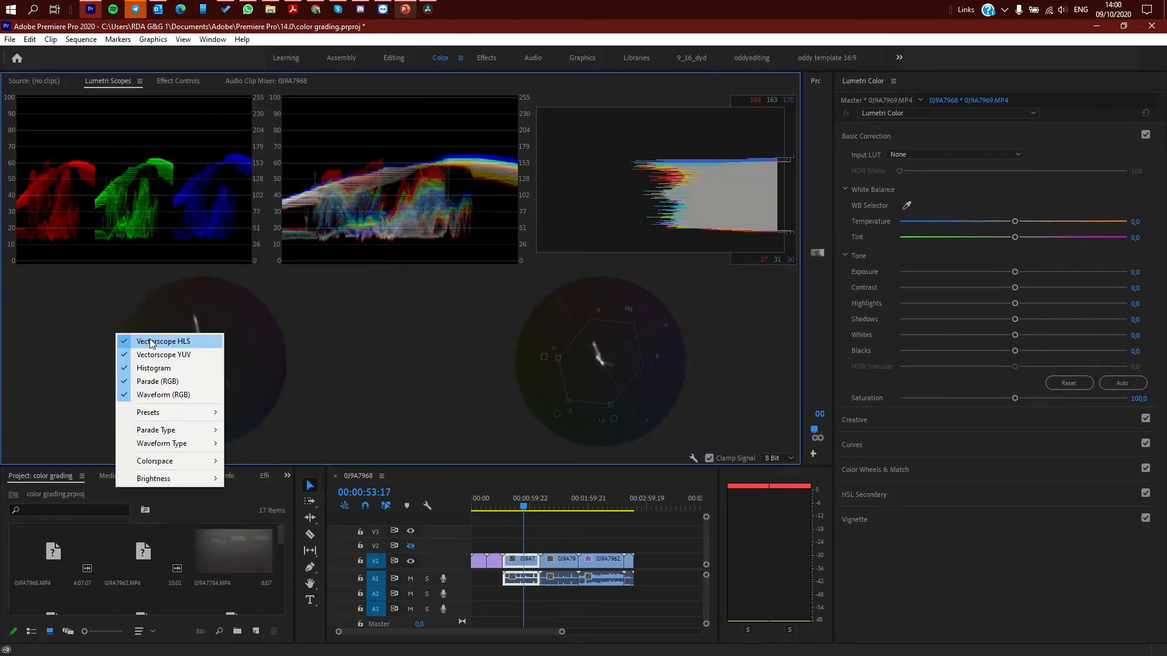
{"action": "left_click", "coordinate": [153, 338]}
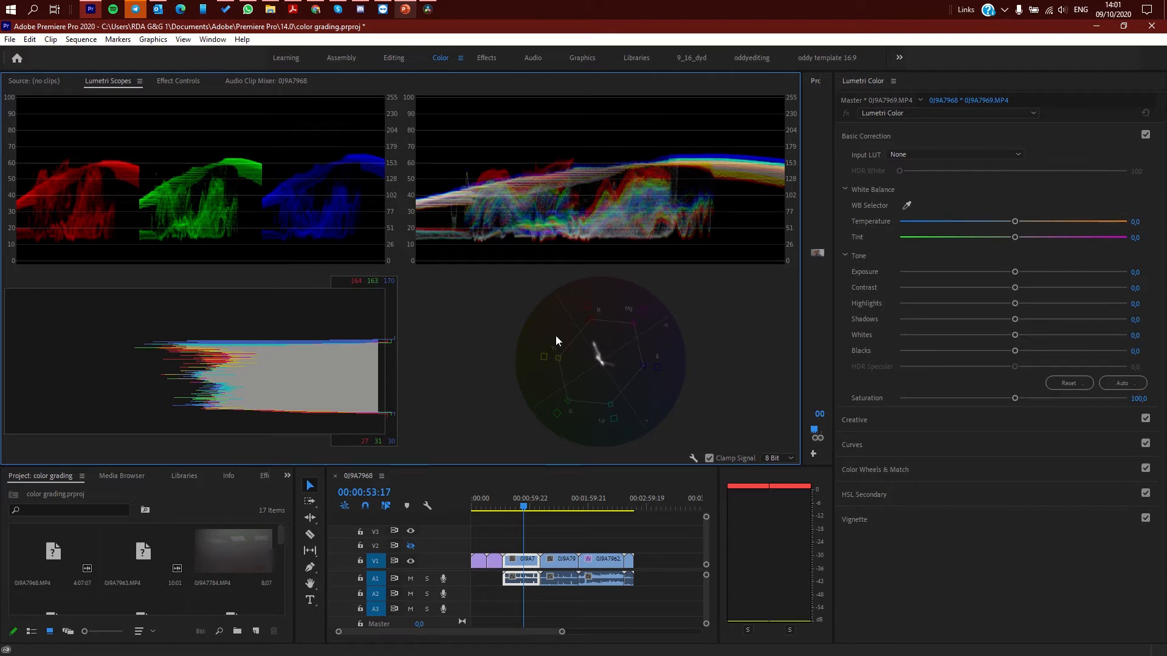
{"action": "right_click", "coordinate": [193, 143]}
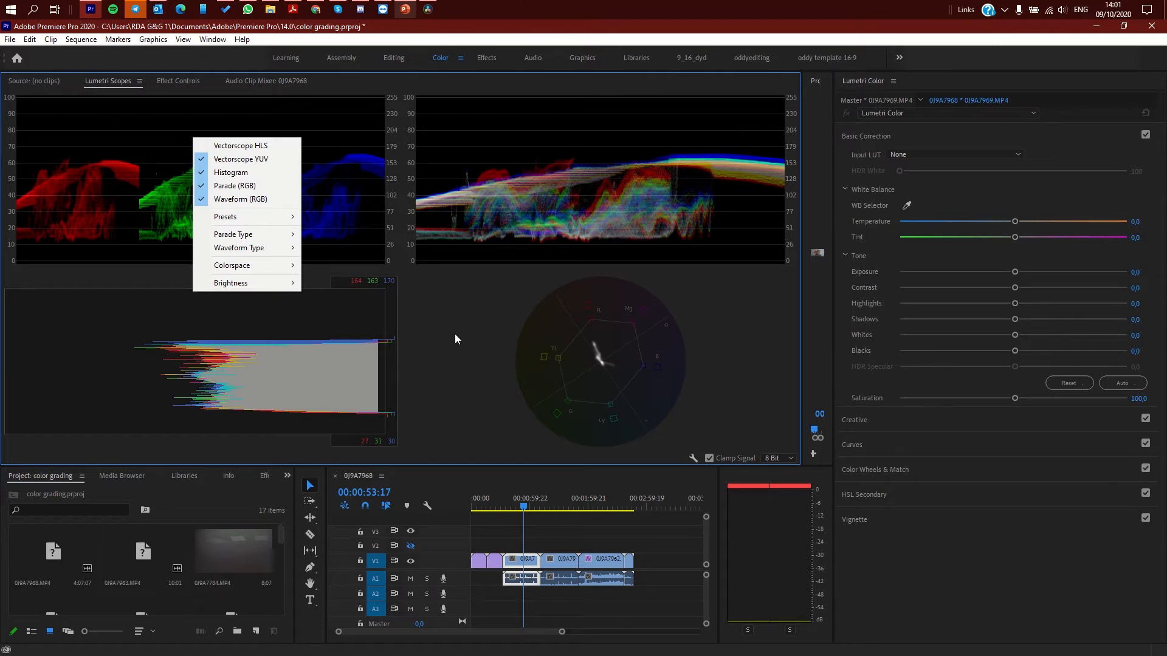
{"action": "left_click", "coordinate": [443, 318]}
{"action": "right_click", "coordinate": [548, 164]}
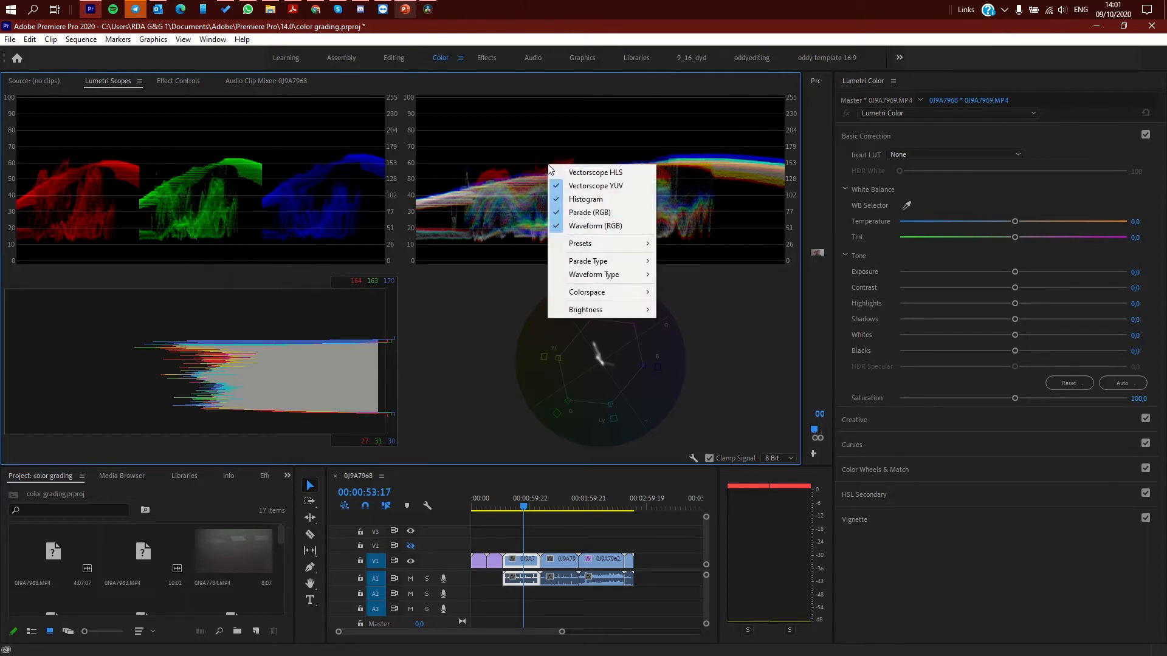
{"action": "left_click", "coordinate": [464, 327]}
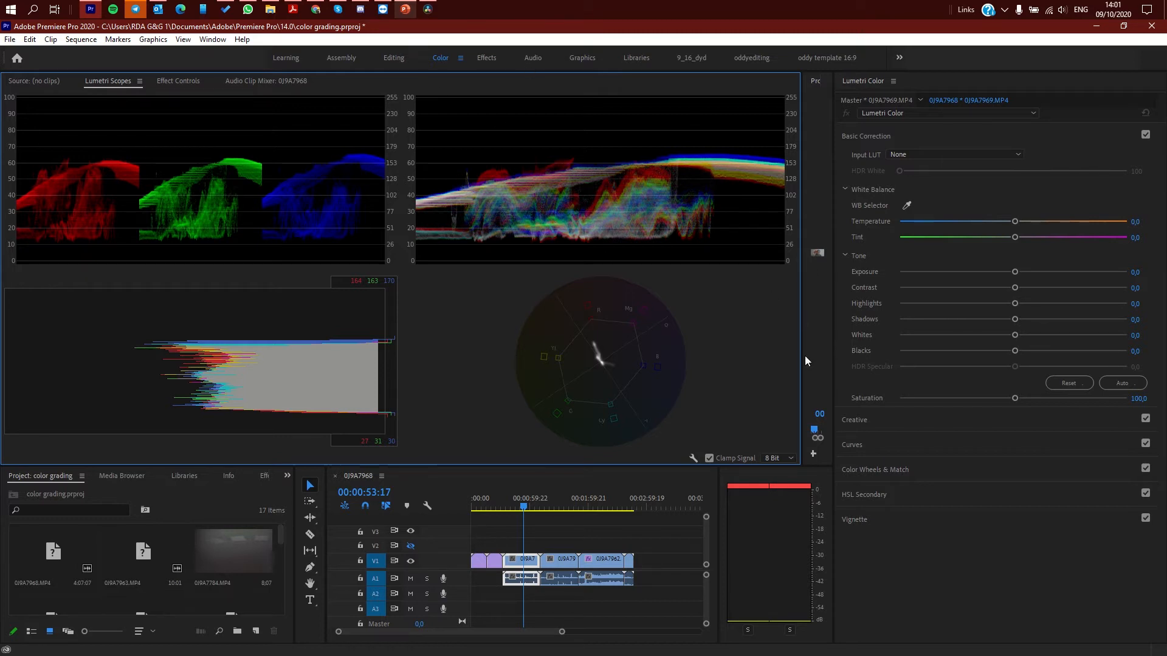
- With the playhead at 00:00:37:11, set the clip's Blacks to -34,9 and Shadows to 24,3 in Basic Correction
{"action": "left_click", "coordinate": [513, 510]}
{"action": "left_click_drag", "start_coordinate": [514, 511], "coordinate": [506, 512]}
{"action": "left_click", "coordinate": [583, 206]}
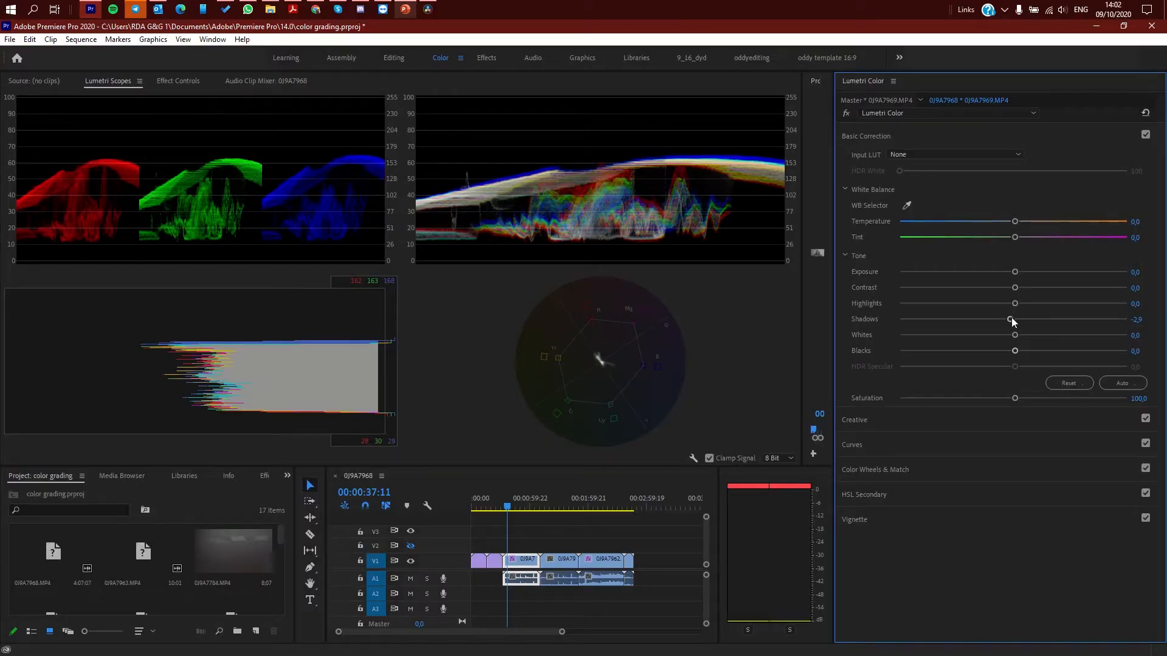
{"action": "left_click_drag", "start_coordinate": [1012, 317], "coordinate": [1004, 364]}
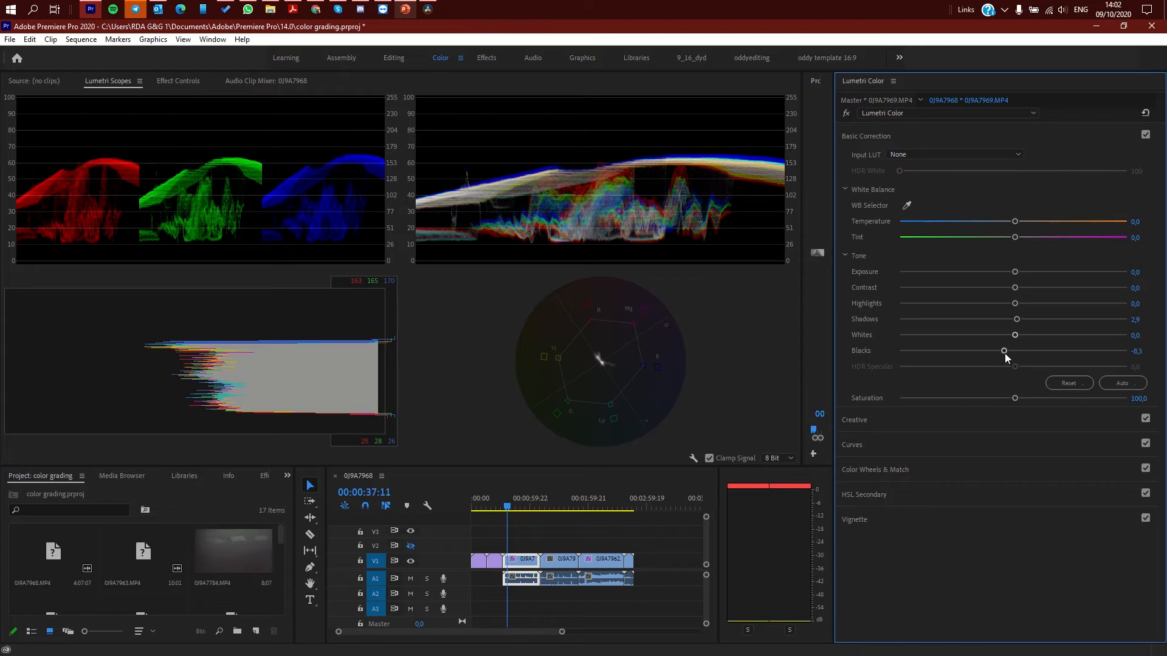
{"action": "left_click_drag", "start_coordinate": [1004, 351], "coordinate": [973, 353]}
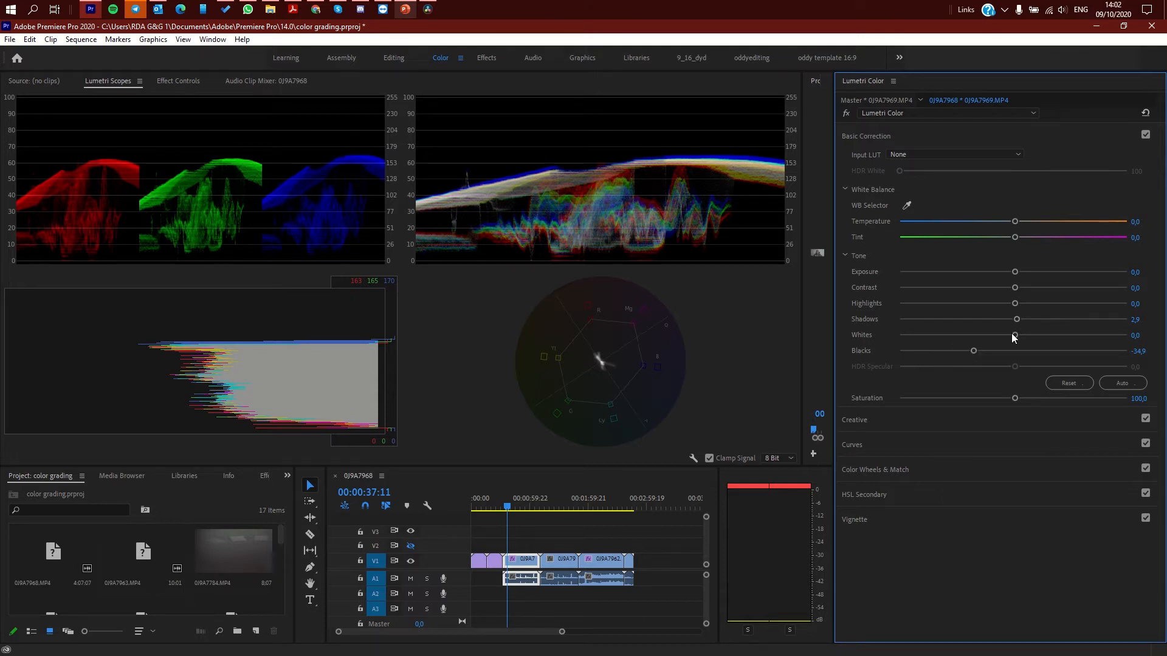
{"action": "left_click_drag", "start_coordinate": [1015, 320], "coordinate": [1040, 320]}
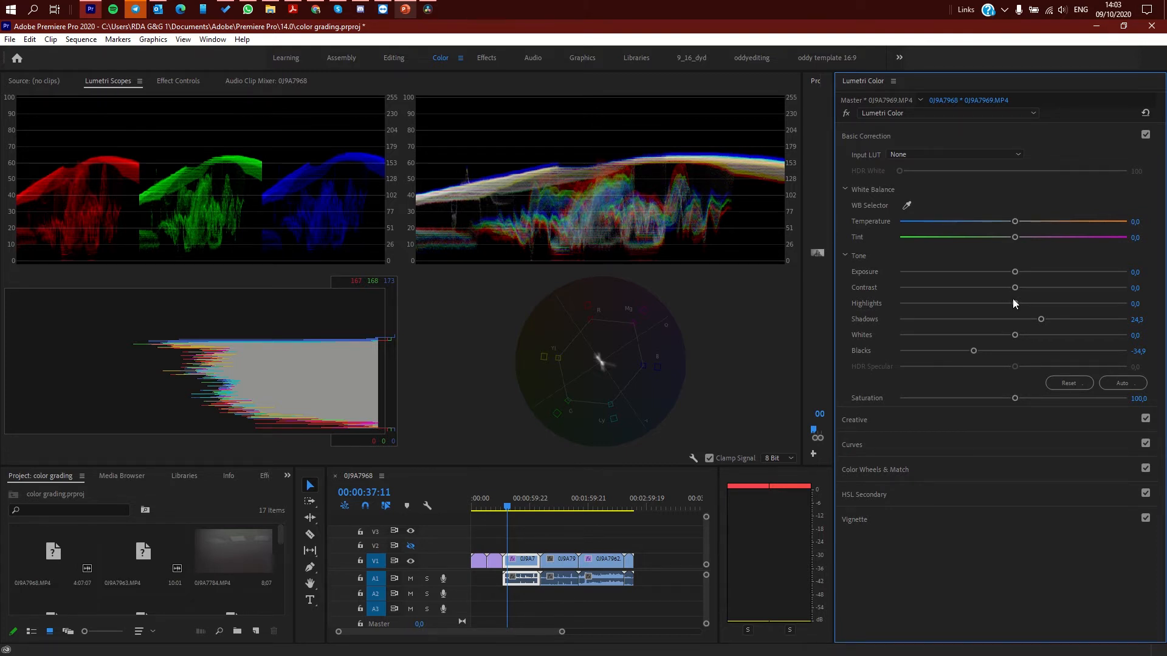
- Raise the clip's Highlights to 70,1 and its Contrast to 69,1 in Basic Correction
{"action": "left_click_drag", "start_coordinate": [1015, 303], "coordinate": [1093, 302]}
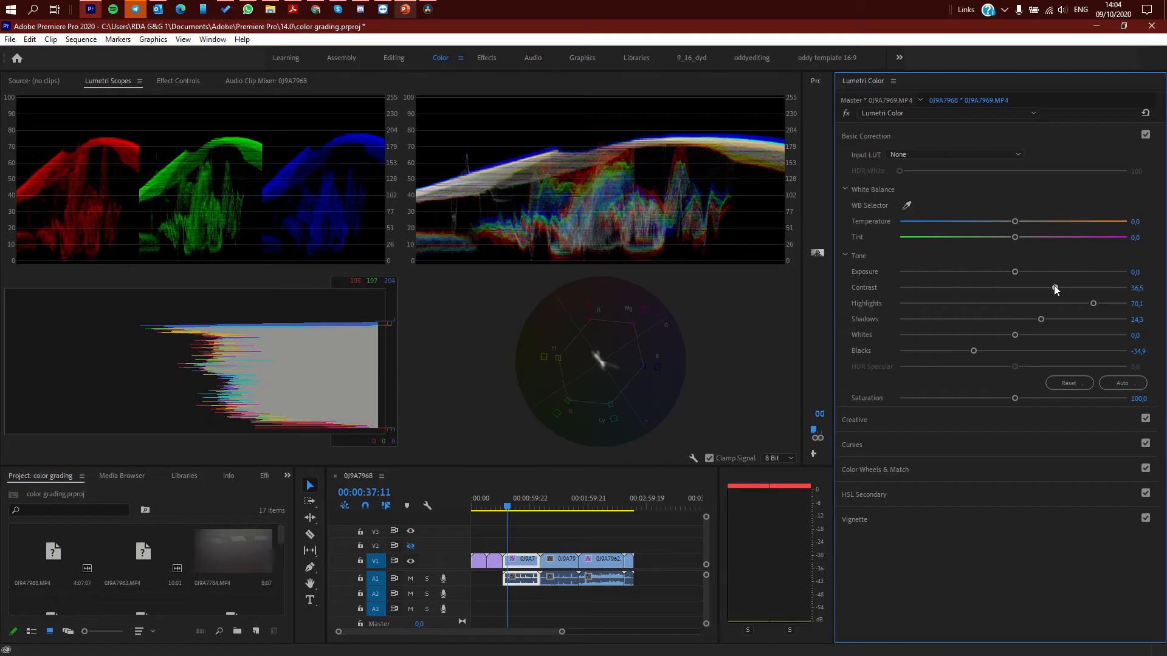
{"action": "left_click_drag", "start_coordinate": [1054, 287], "coordinate": [1053, 287]}
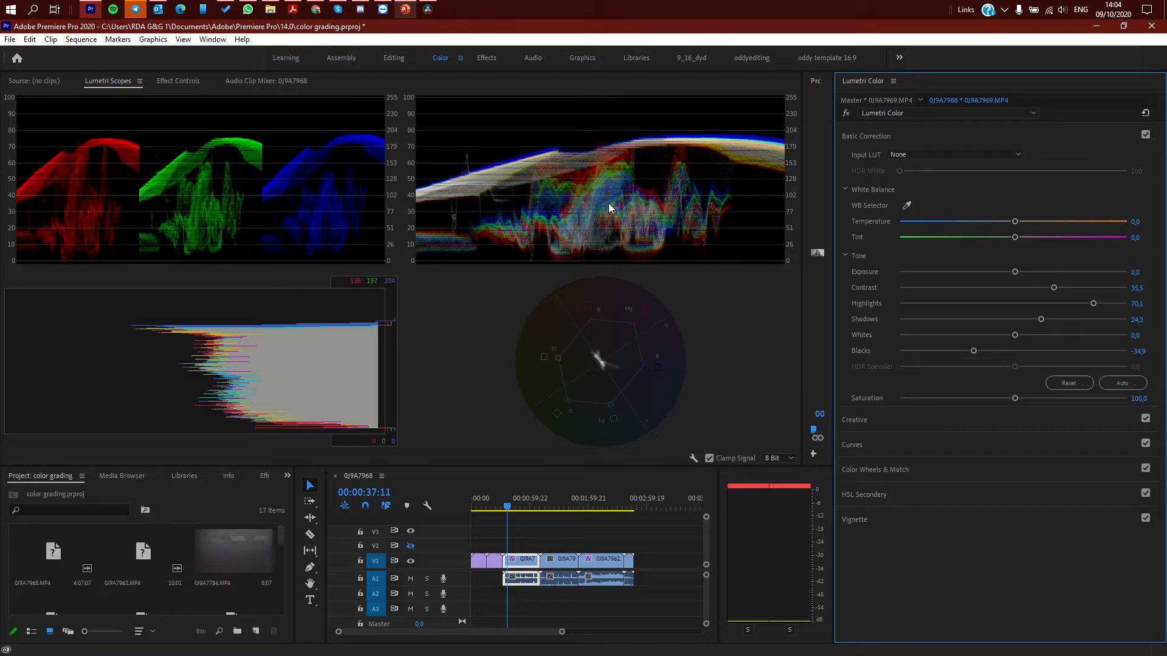
{"action": "left_click_drag", "start_coordinate": [1055, 287], "coordinate": [1091, 287]}
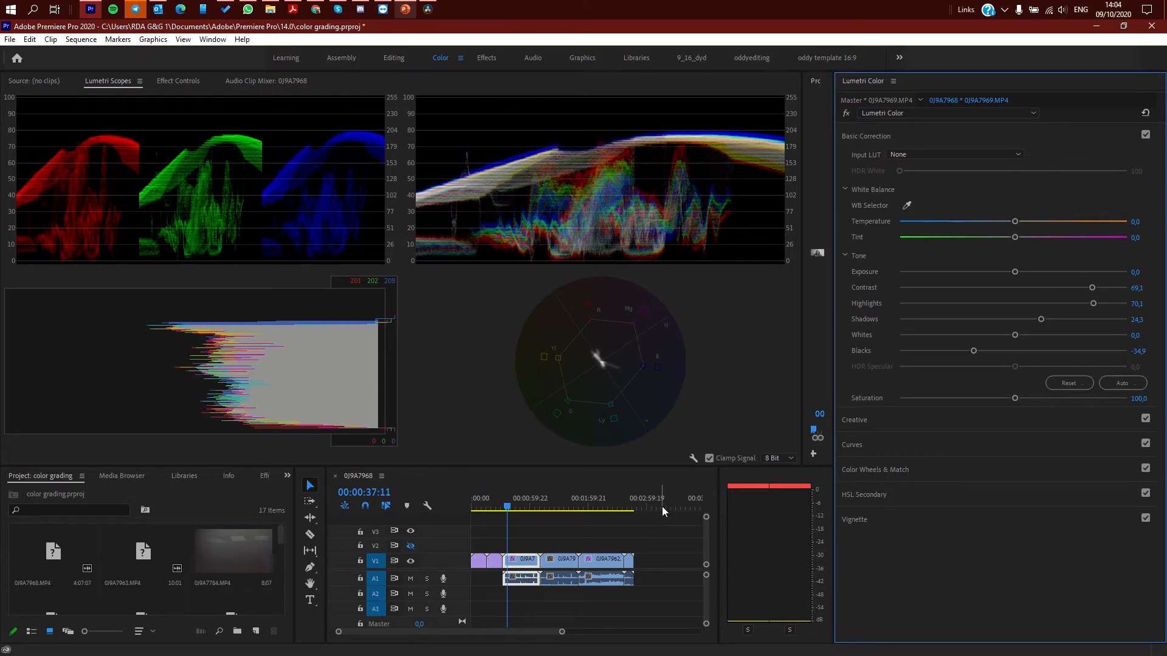
- Shrink the scopes to restore the large Program monitor, and toggle the clip's Lumetri Color effect off and on to compare the grade
{"action": "left_click_drag", "start_coordinate": [801, 274], "coordinate": [265, 311]}
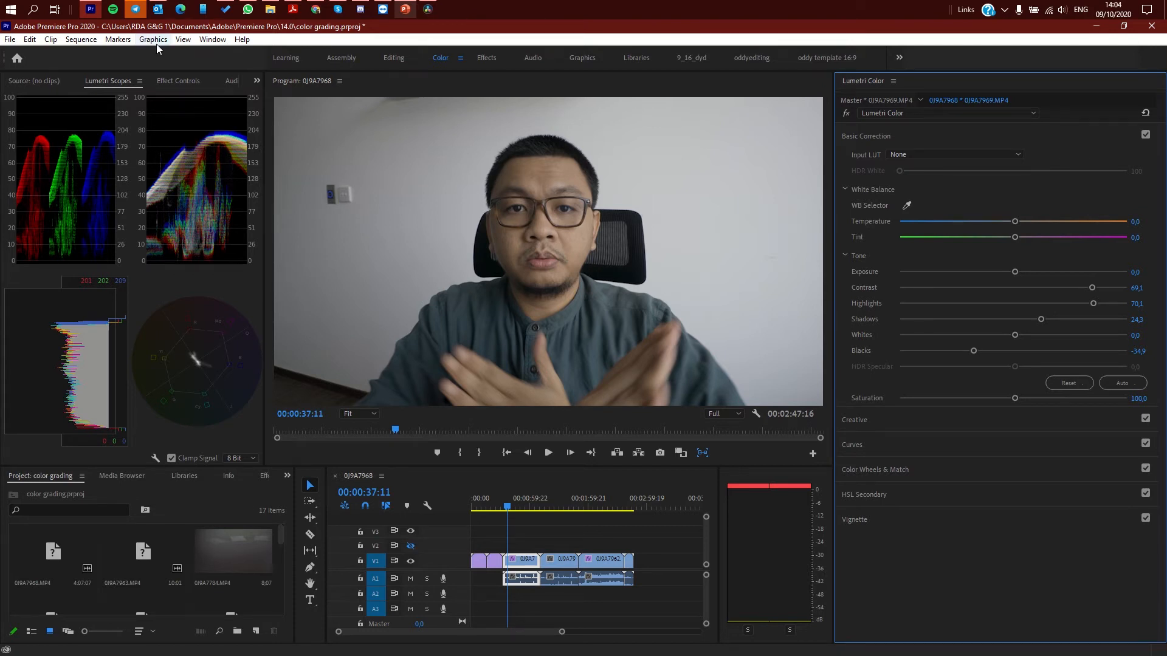
{"action": "left_click", "coordinate": [176, 82]}
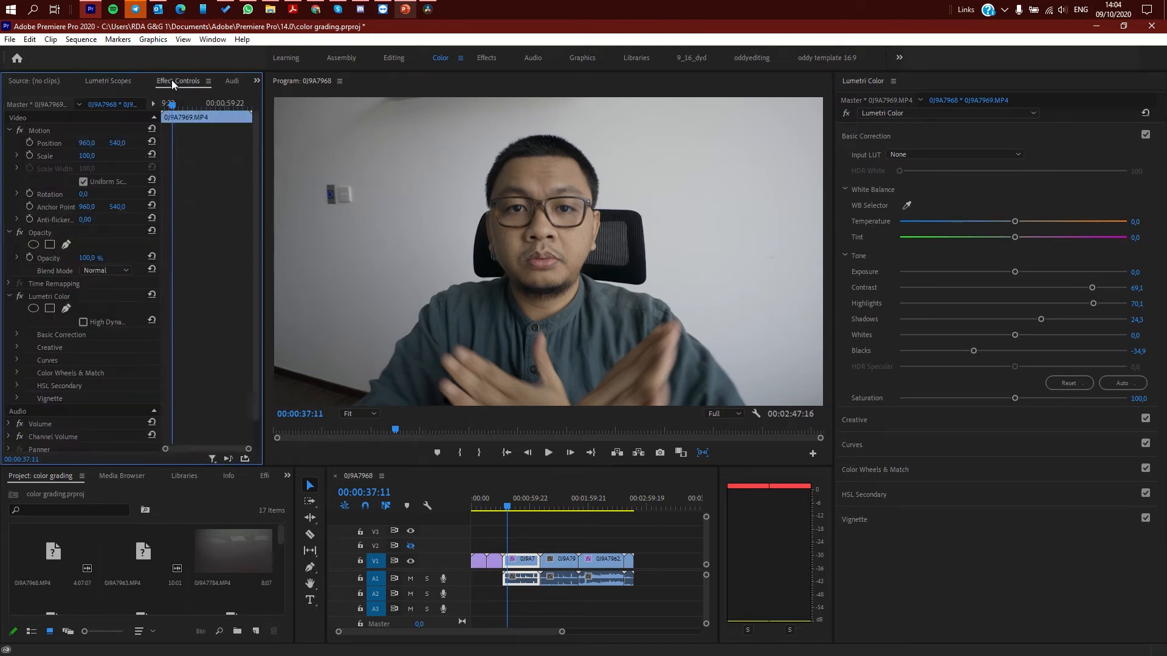
{"action": "left_click", "coordinate": [19, 297]}
{"action": "left_click", "coordinate": [19, 296]}
- Look through the HSL Secondary and Color Wheels & Match controls of Lumetri Color
{"action": "left_click", "coordinate": [863, 495]}
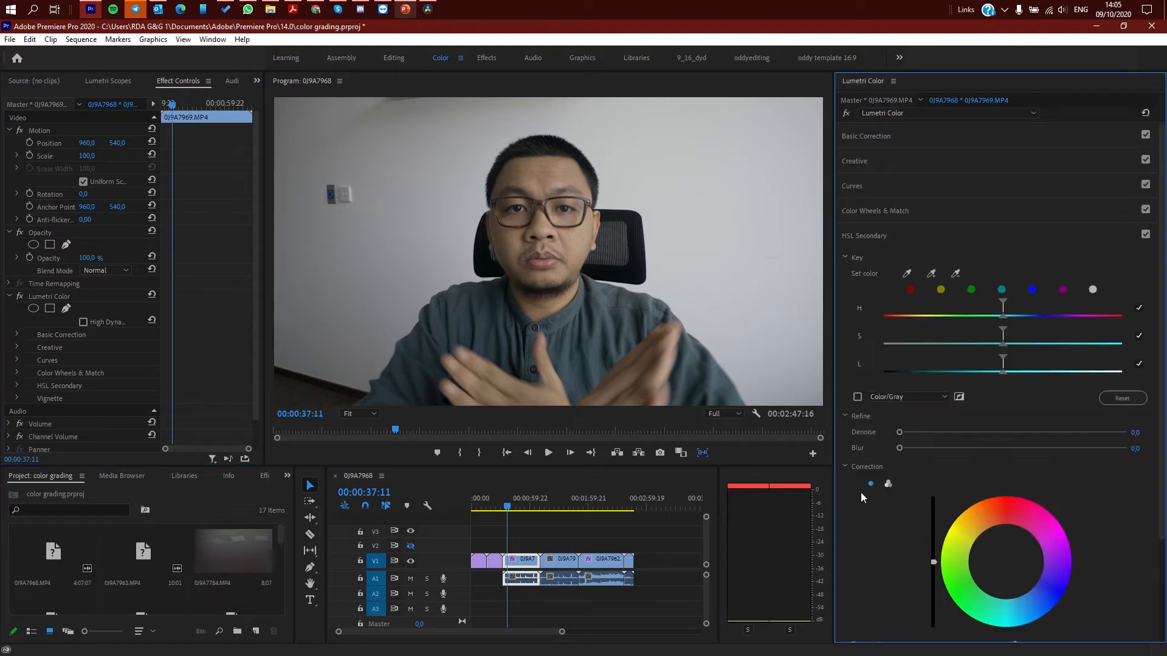
{"action": "left_click", "coordinate": [859, 239]}
{"action": "left_click", "coordinate": [874, 214]}
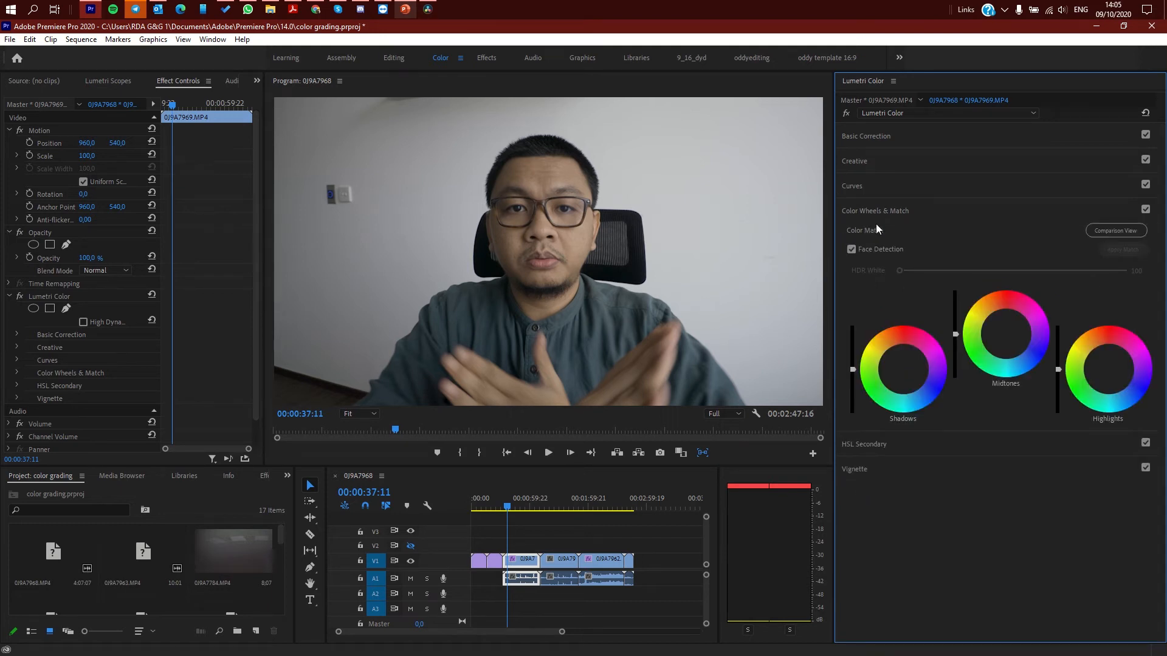
{"action": "left_click", "coordinate": [880, 213]}
- Set the clip's Saturation to 134,9 and, with the scopes enlarged, its Temperature to 5,6 in Basic Correction
{"action": "left_click", "coordinate": [862, 138]}
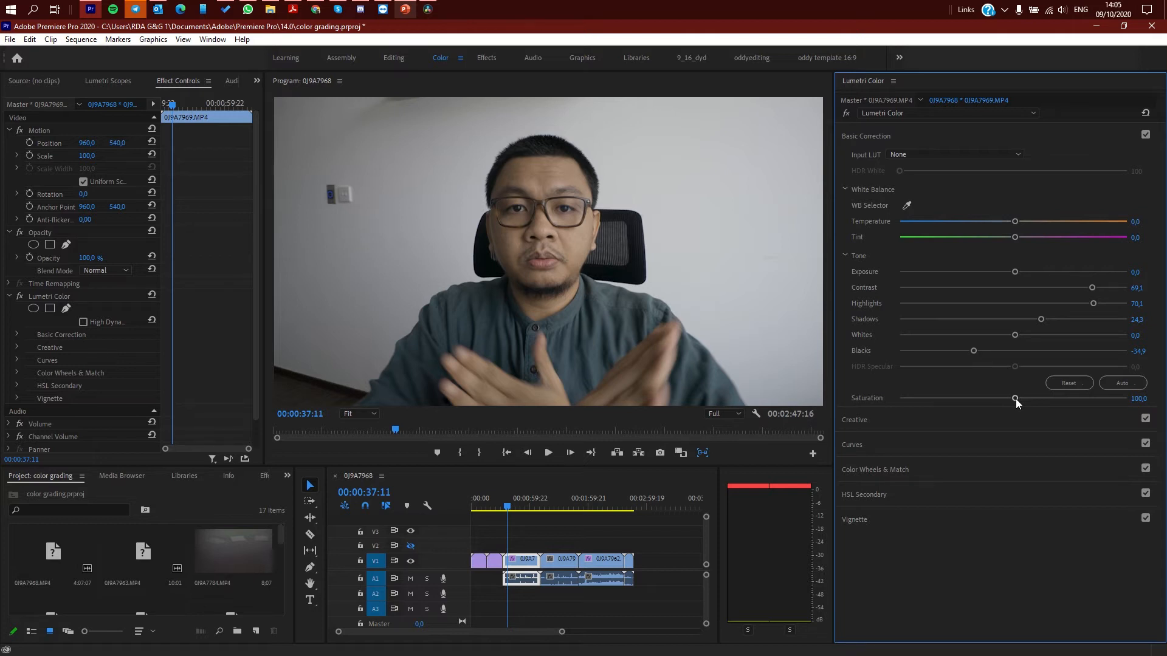
{"action": "left_click_drag", "start_coordinate": [1015, 398], "coordinate": [1026, 398]}
{"action": "left_click", "coordinate": [119, 84]}
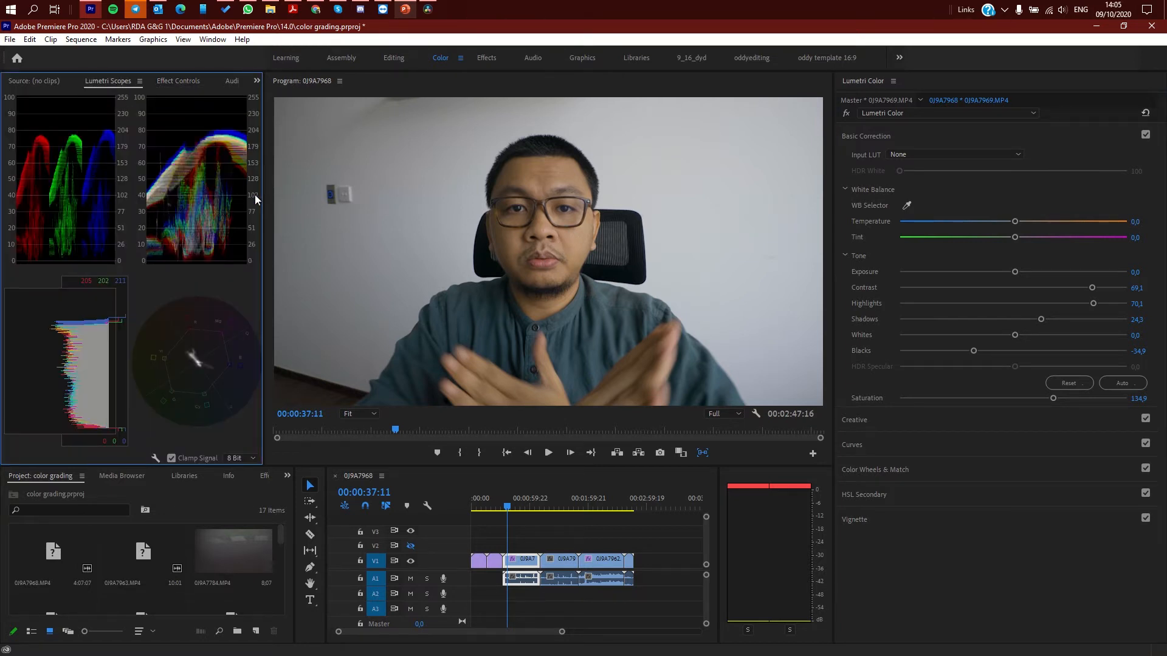
{"action": "left_click_drag", "start_coordinate": [263, 199], "coordinate": [804, 258]}
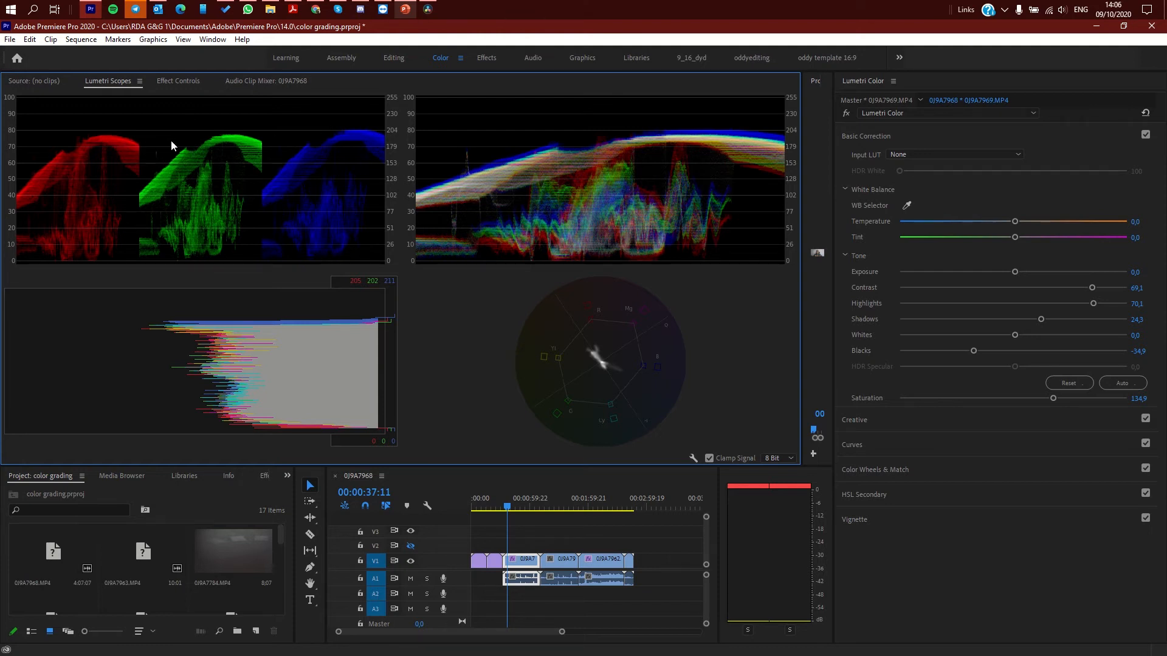
{"action": "left_click_drag", "start_coordinate": [1015, 222], "coordinate": [1020, 223]}
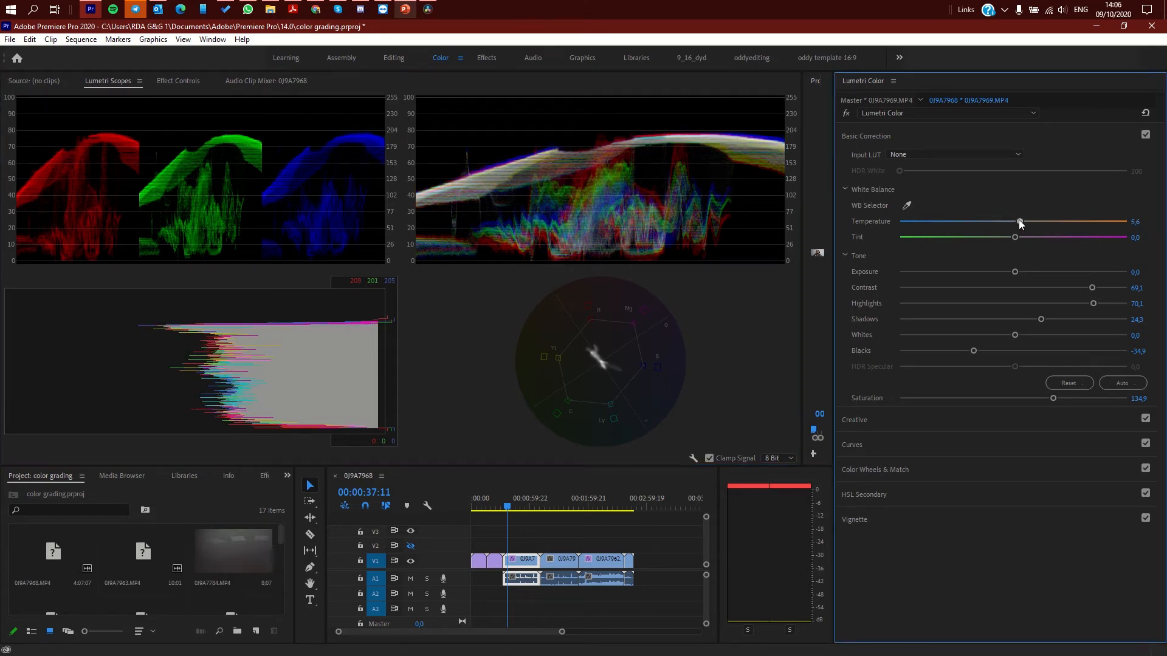
- Shrink the scopes to restore the Program monitor and nudge the Midtones color wheel slightly toward blue
{"action": "left_click_drag", "start_coordinate": [803, 283], "coordinate": [372, 304]}
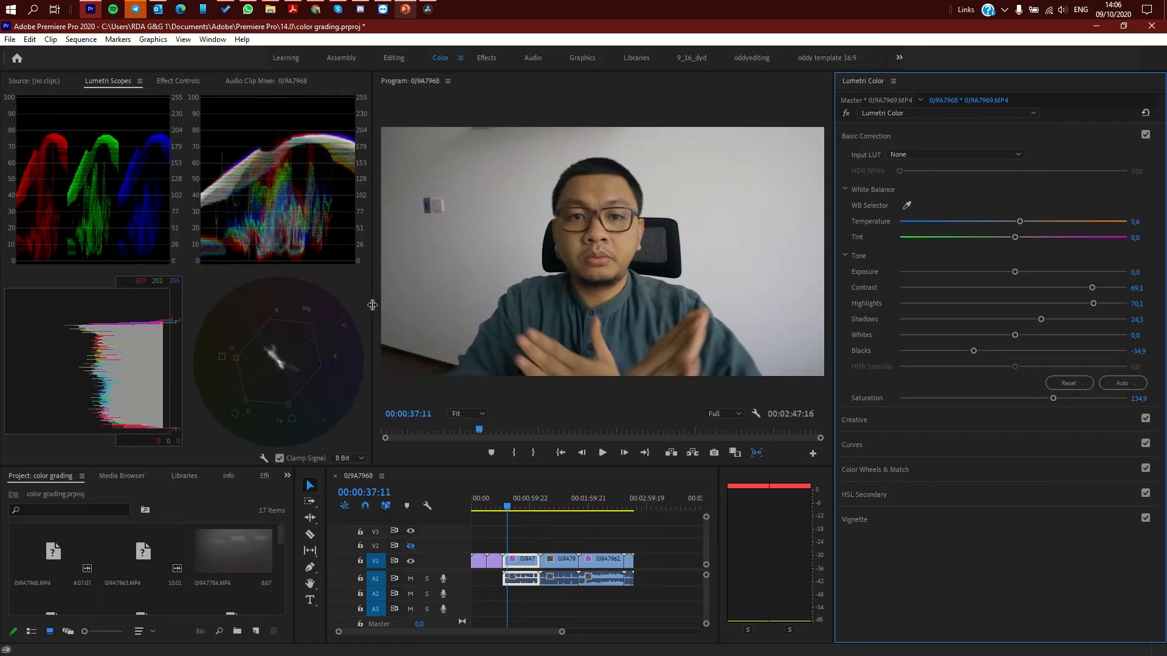
{"action": "left_click_drag", "start_coordinate": [372, 304], "coordinate": [465, 305]}
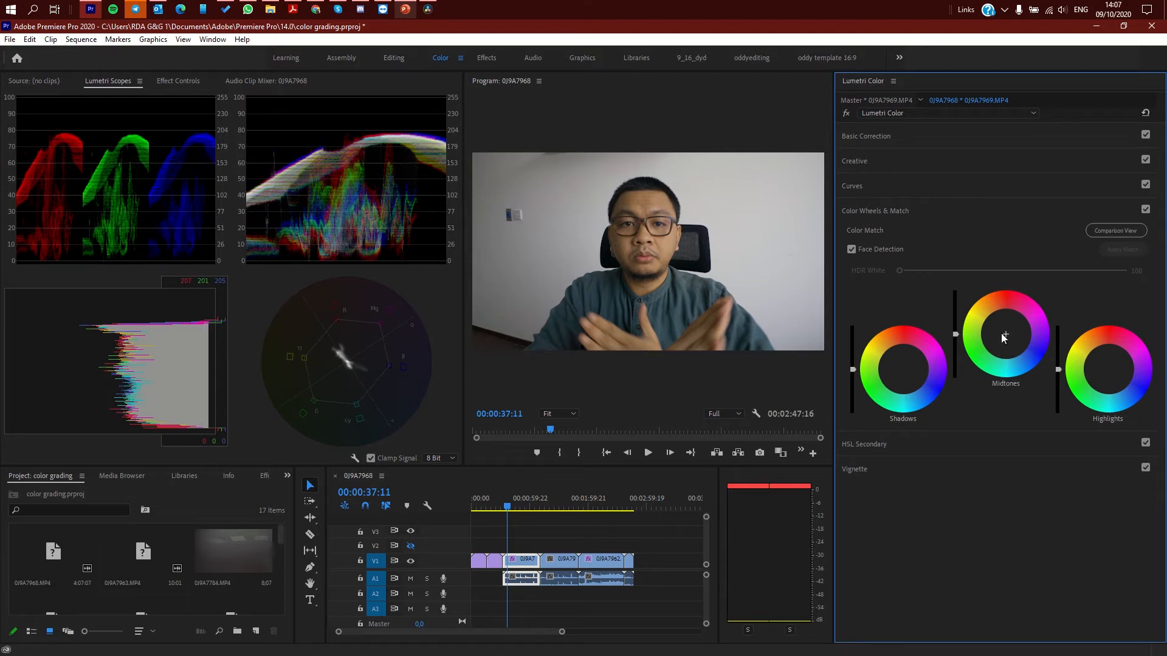
{"action": "left_click_drag", "start_coordinate": [1006, 335], "coordinate": [1007, 336]}
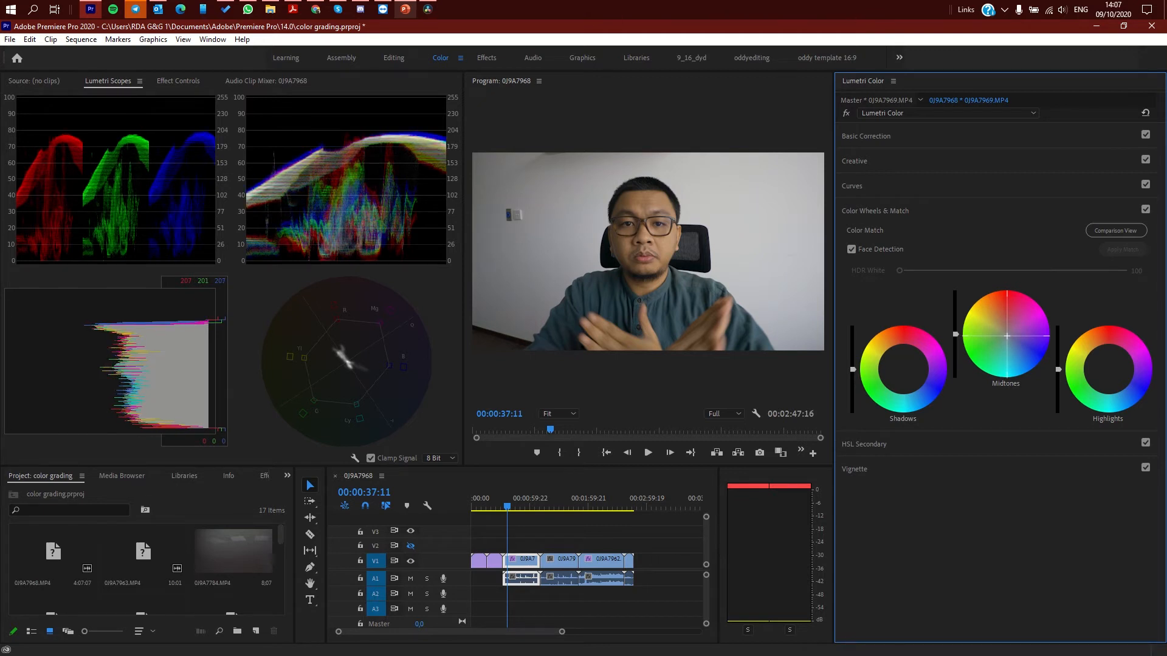
{"action": "left_click_drag", "start_coordinate": [1007, 336], "coordinate": [1008, 336]}
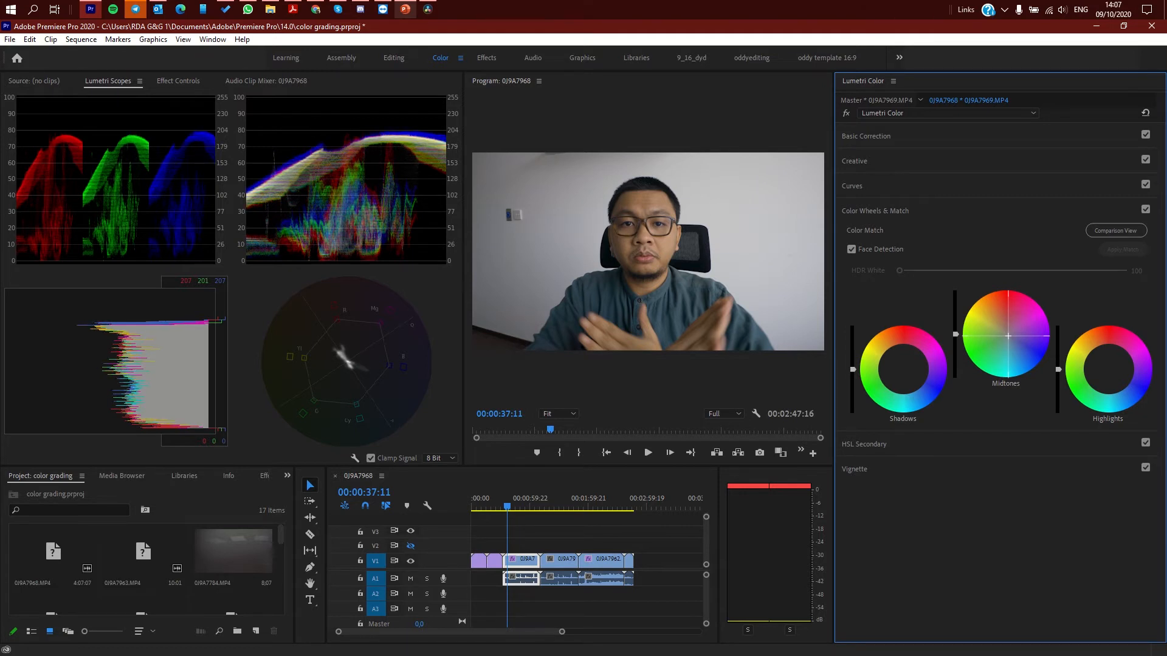
{"action": "left_click_drag", "start_coordinate": [1009, 335], "coordinate": [1007, 336]}
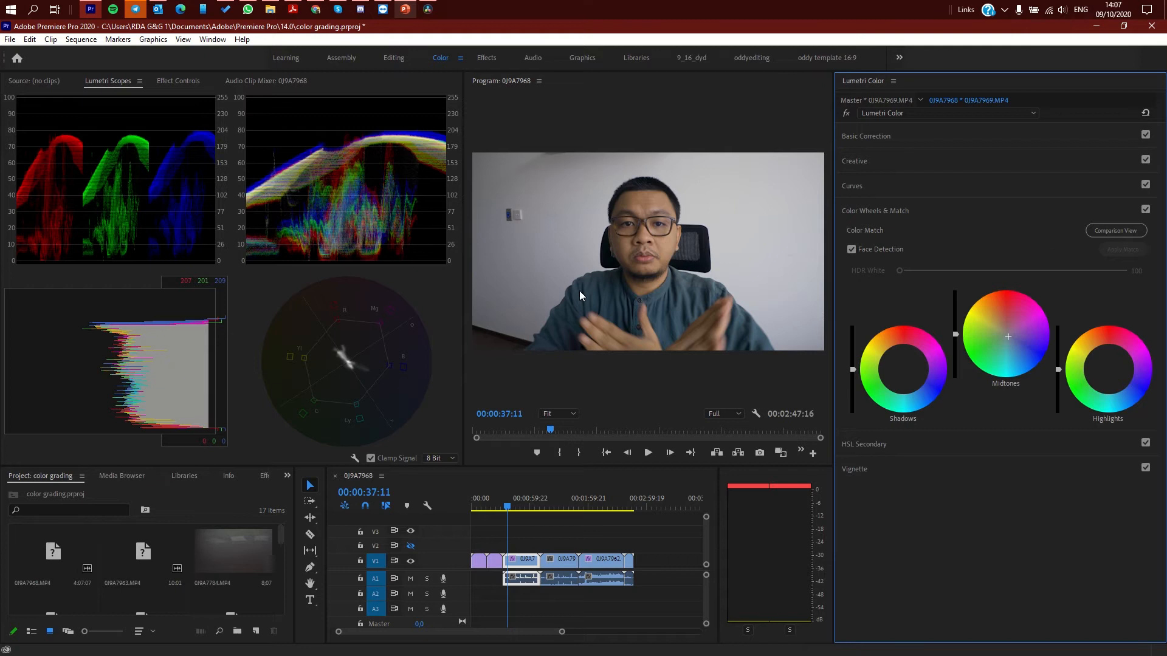
- Inspect the speaker's face at 75% zoom in the Program monitor and return the view to Fit
{"action": "left_click", "coordinate": [574, 415]}
{"action": "left_click", "coordinate": [564, 481]}
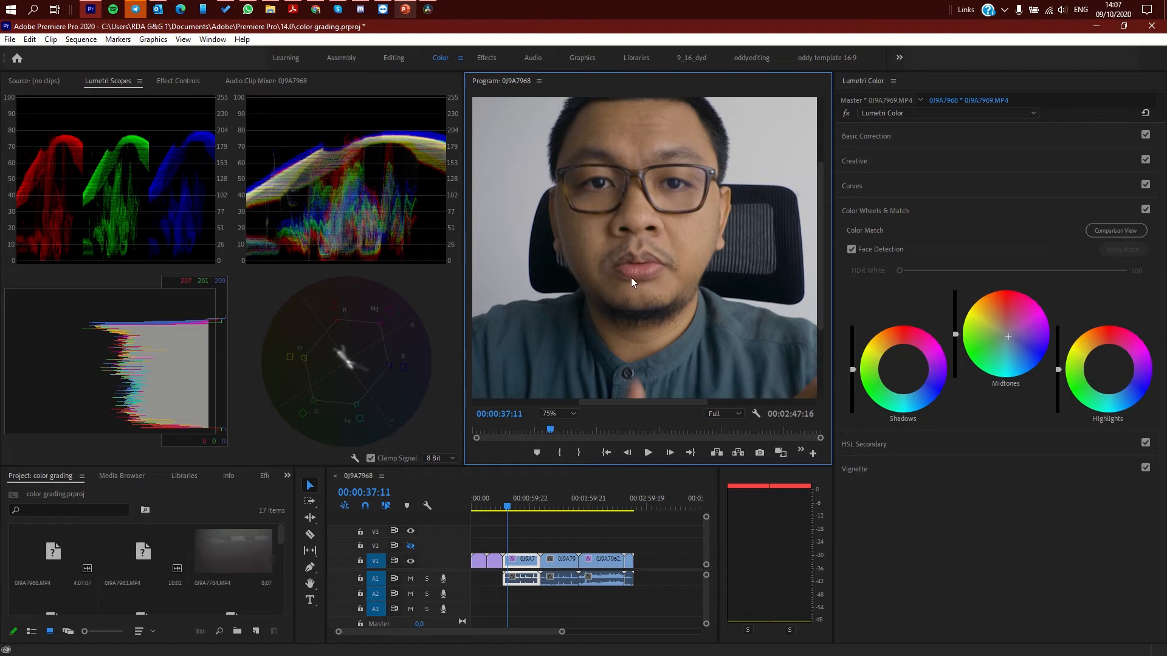
{"action": "left_click", "coordinate": [574, 414]}
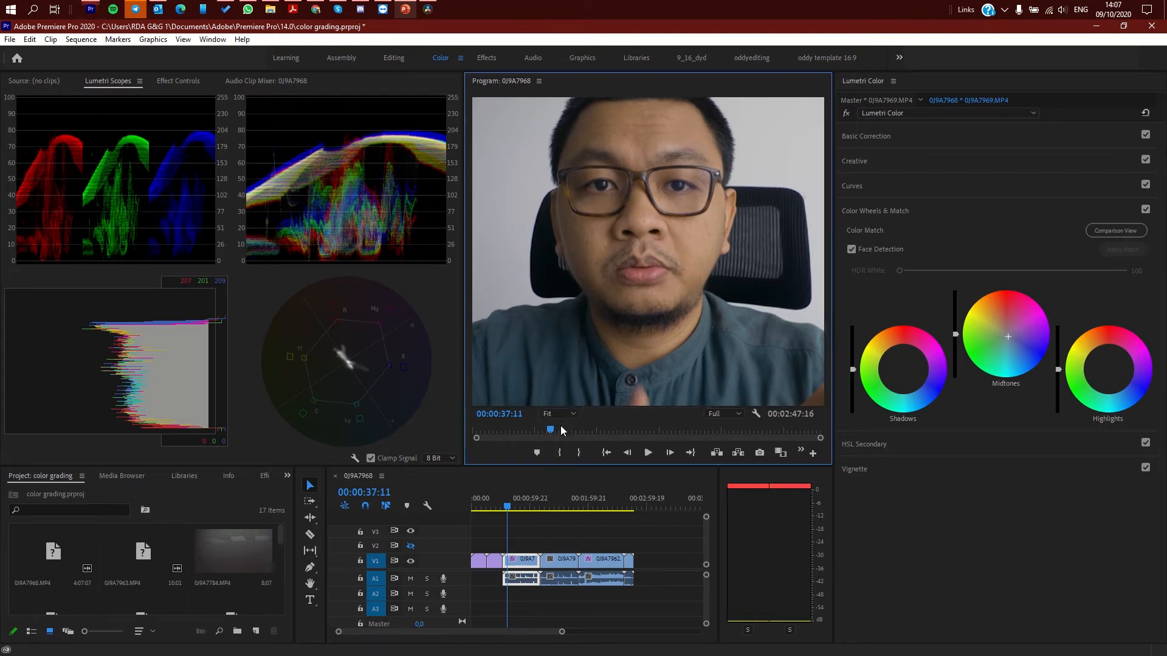
{"action": "left_click", "coordinate": [558, 425]}
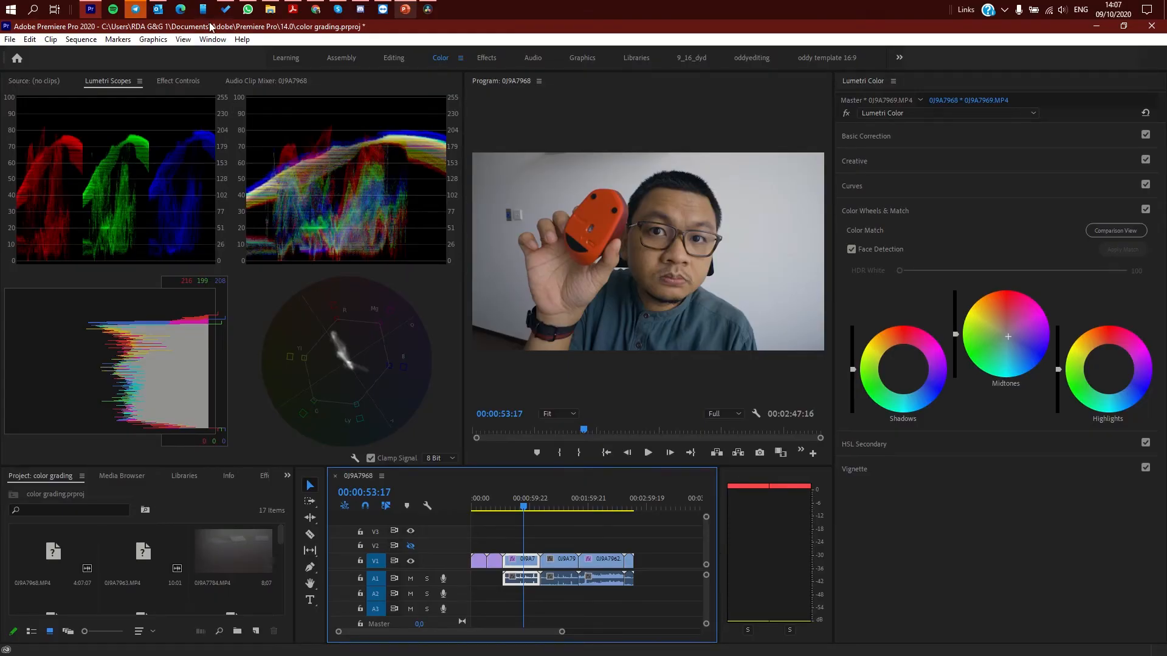
- Switch to DaVinci Resolve's Untitled Project and import the five MP4 clips from the 04.YOUTUBE > EDIT > basic color grading folder
{"action": "left_click", "coordinate": [428, 9]}
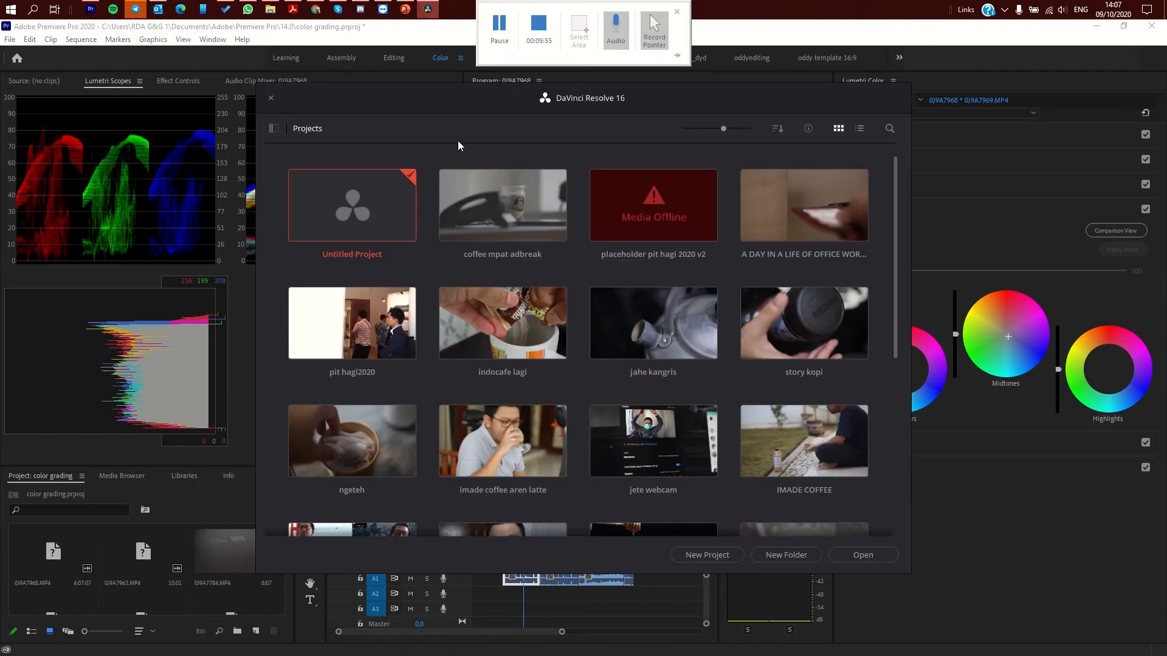
{"action": "double_click", "coordinate": [360, 191]}
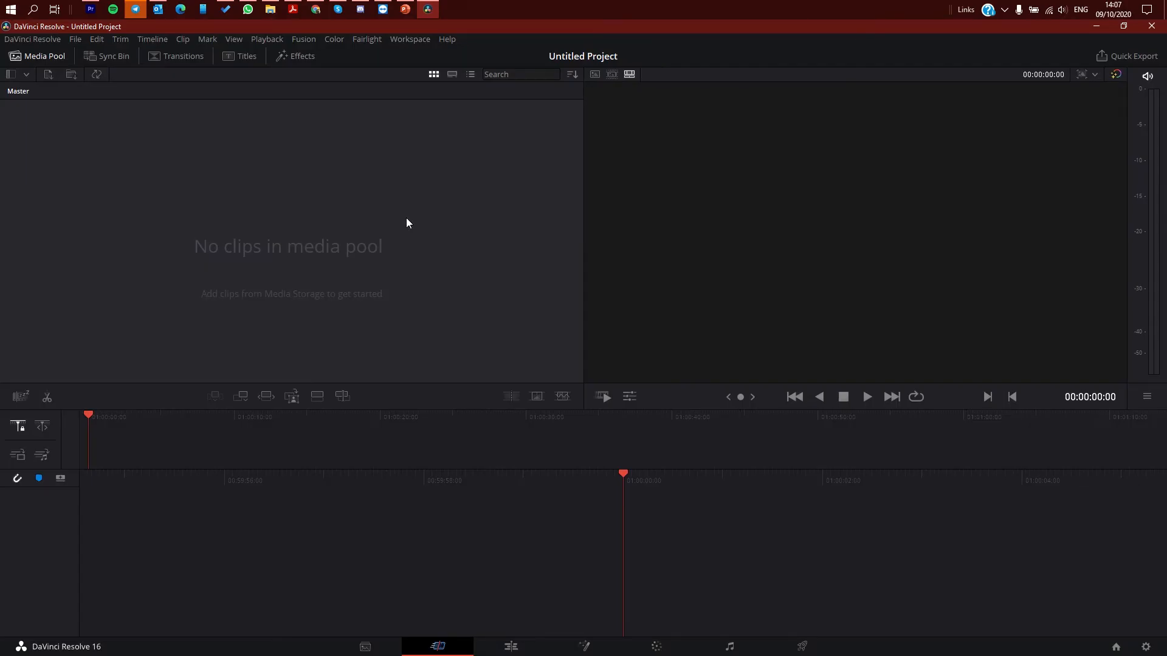
{"action": "left_click", "coordinate": [270, 9]}
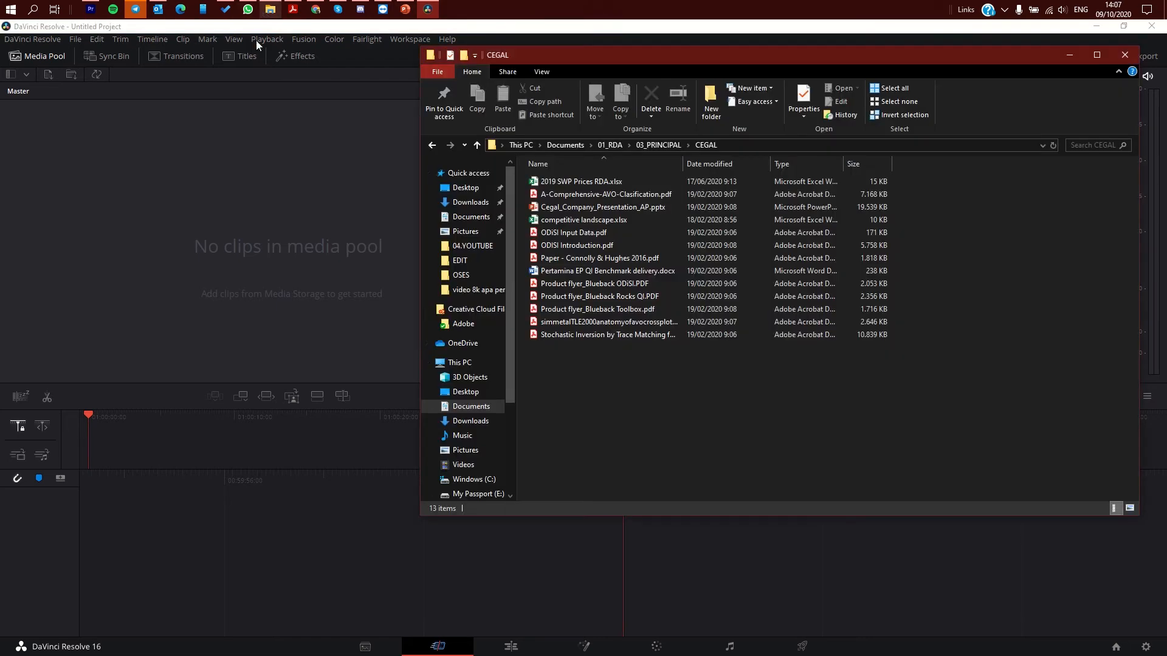
{"action": "left_click", "coordinate": [471, 246]}
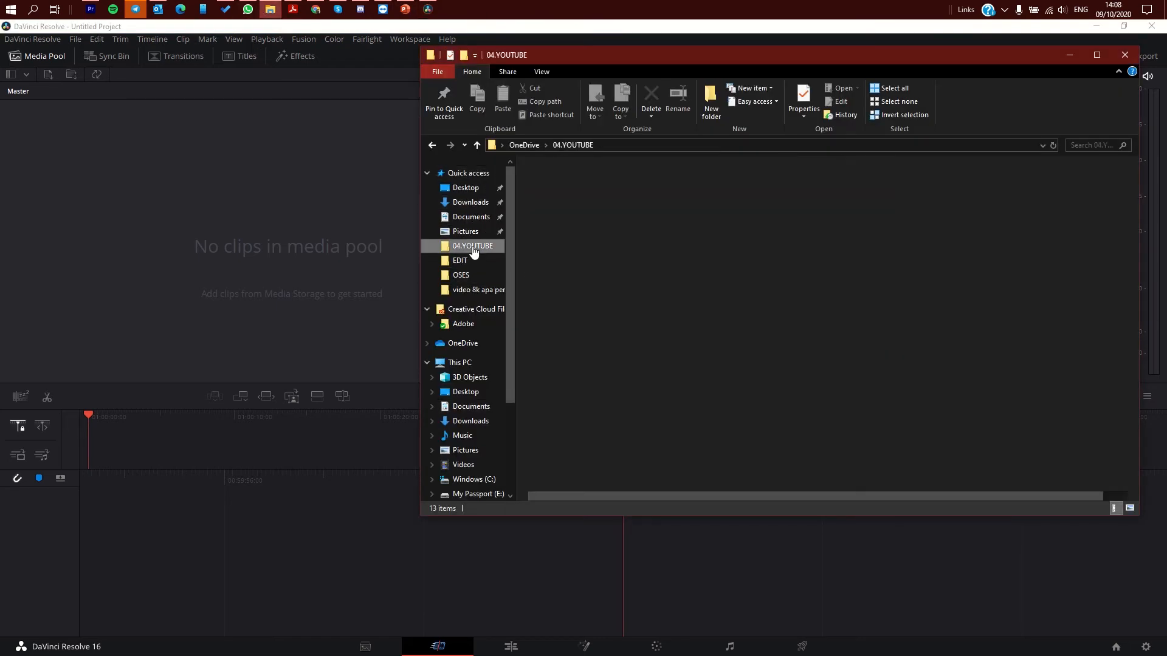
{"action": "double_click", "coordinate": [548, 182]}
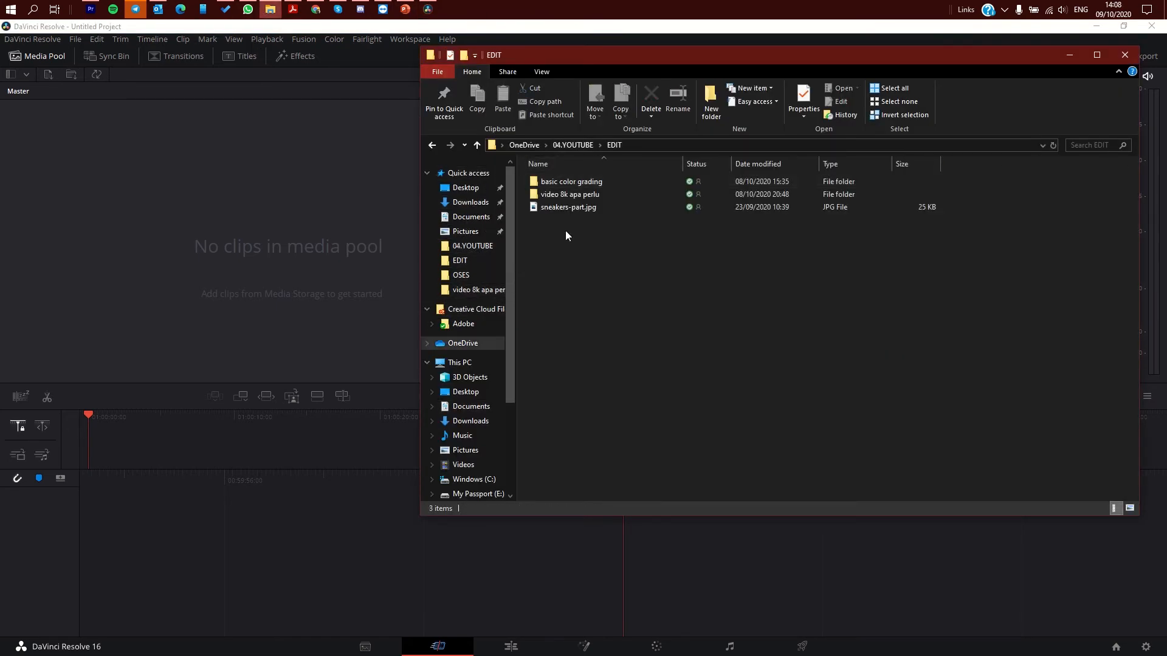
{"action": "double_click", "coordinate": [570, 182]}
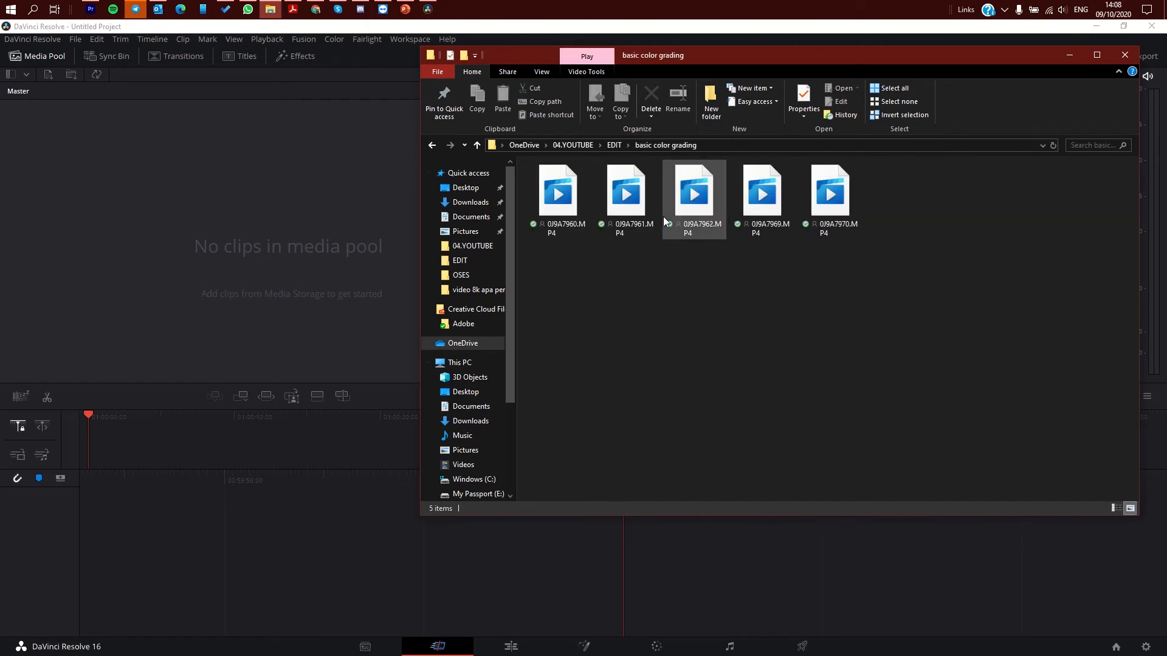
{"action": "left_click_drag", "start_coordinate": [920, 304], "coordinate": [345, 345]}
{"action": "left_click", "coordinate": [1070, 54]}
{"action": "left_click", "coordinate": [703, 367]}
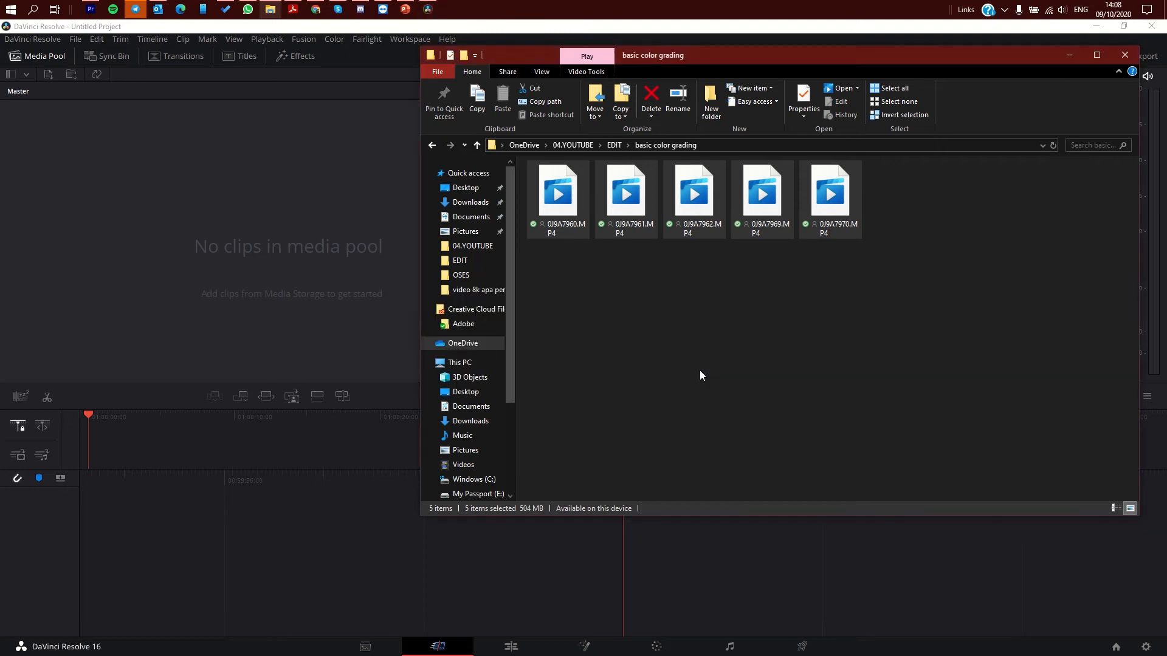
{"action": "left_click", "coordinate": [400, 337]}
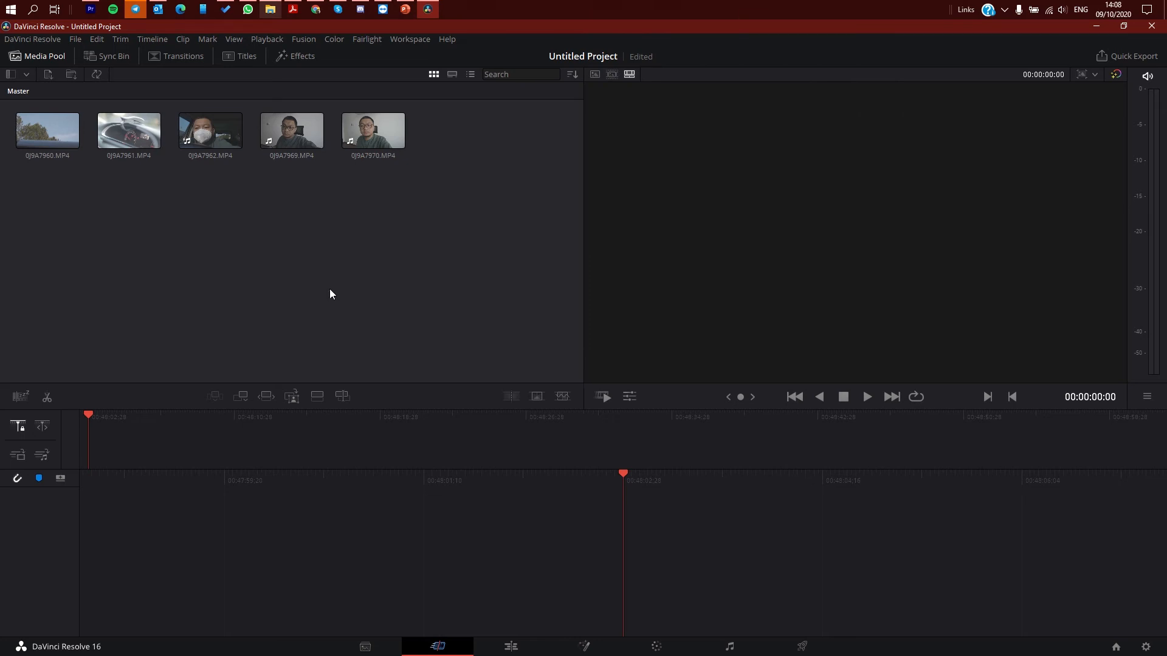
- Place clip 0J9A7969.MP4 on a new timeline in the Edit page and open it in the Color page
{"action": "left_click", "coordinate": [520, 653]}
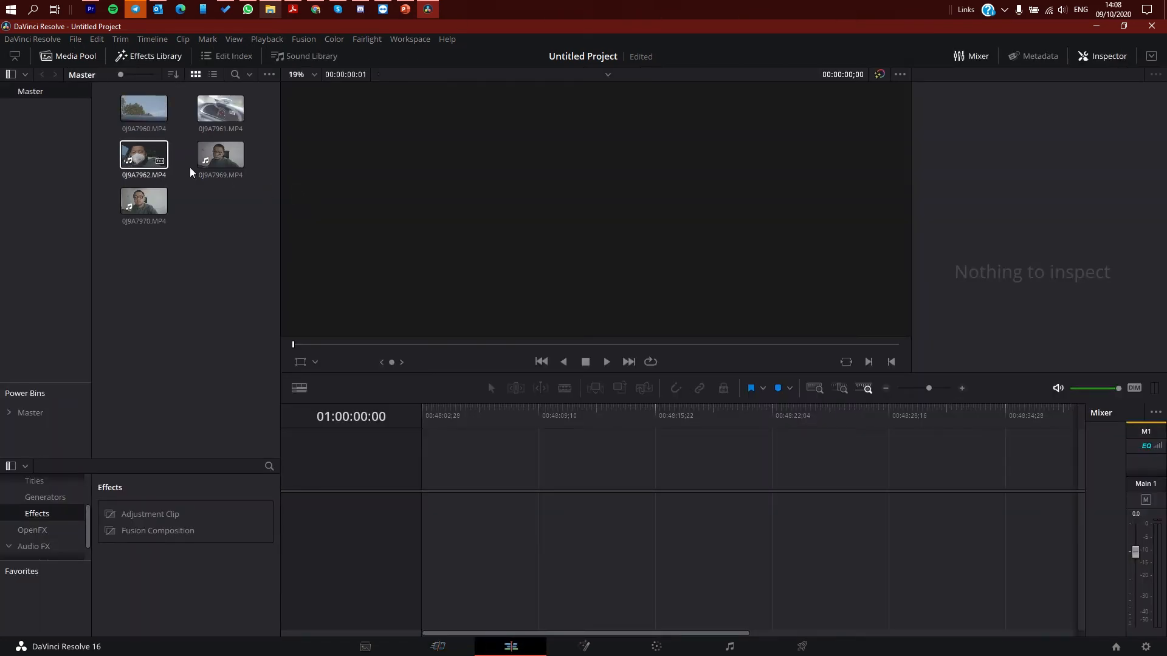
{"action": "left_click_drag", "start_coordinate": [225, 166], "coordinate": [486, 495]}
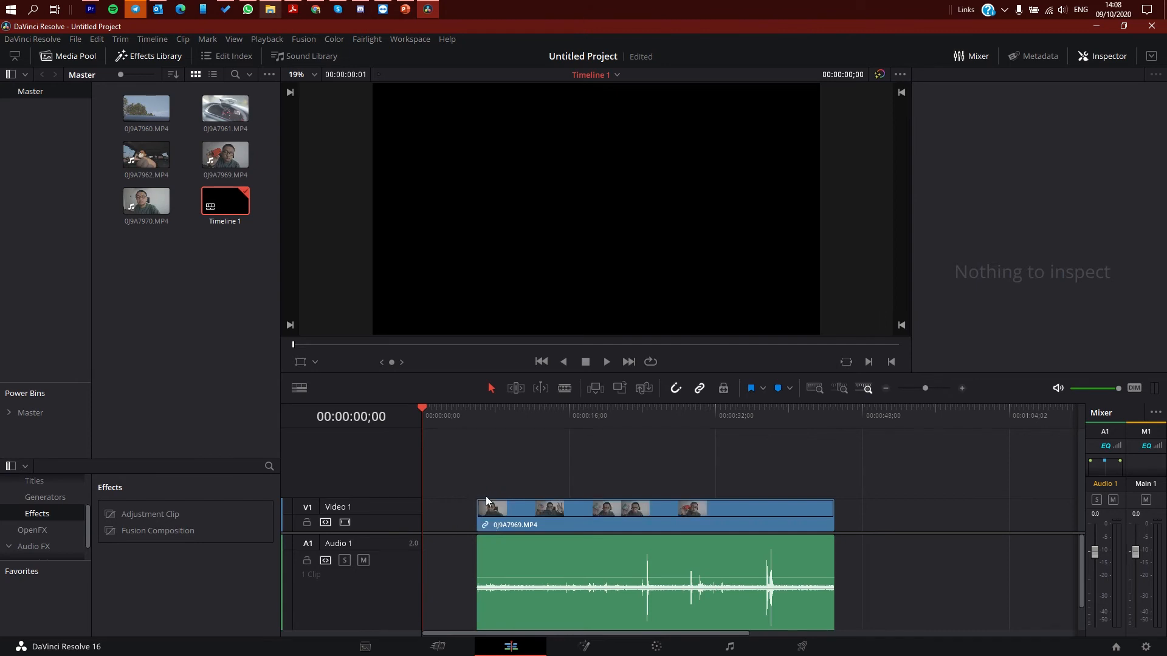
{"action": "left_click", "coordinate": [657, 646]}
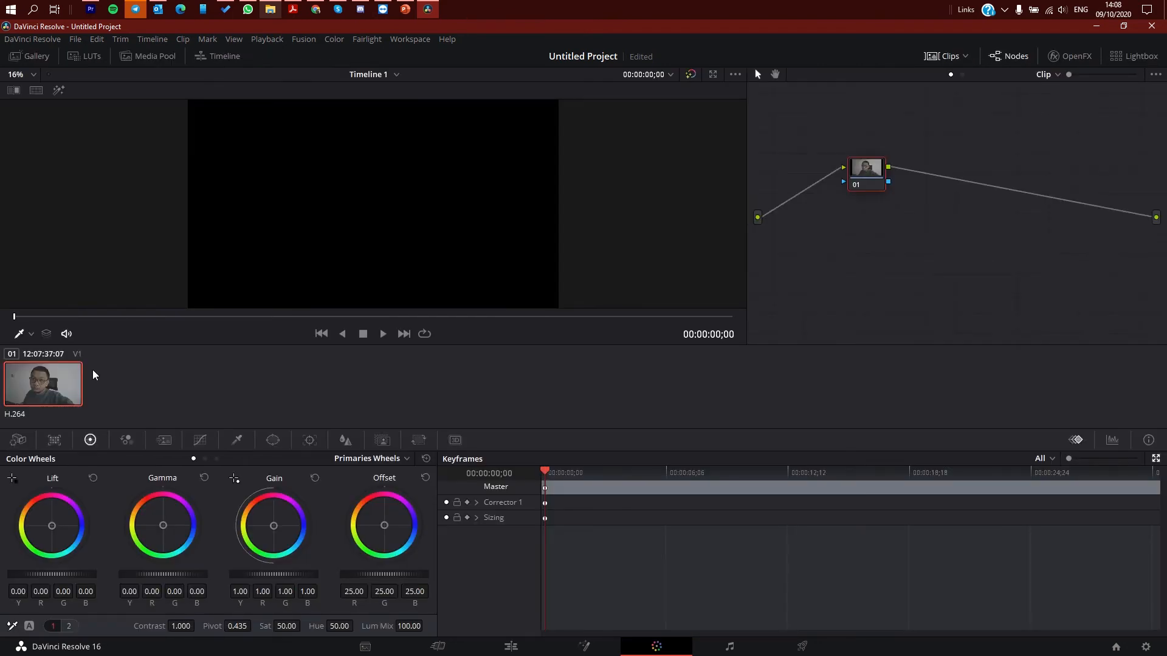
- With the playhead at 00:00:27;09, set the clip's Contrast to 1.400 and its Saturation to 66.80
{"action": "left_click_drag", "start_coordinate": [16, 315], "coordinate": [314, 317]}
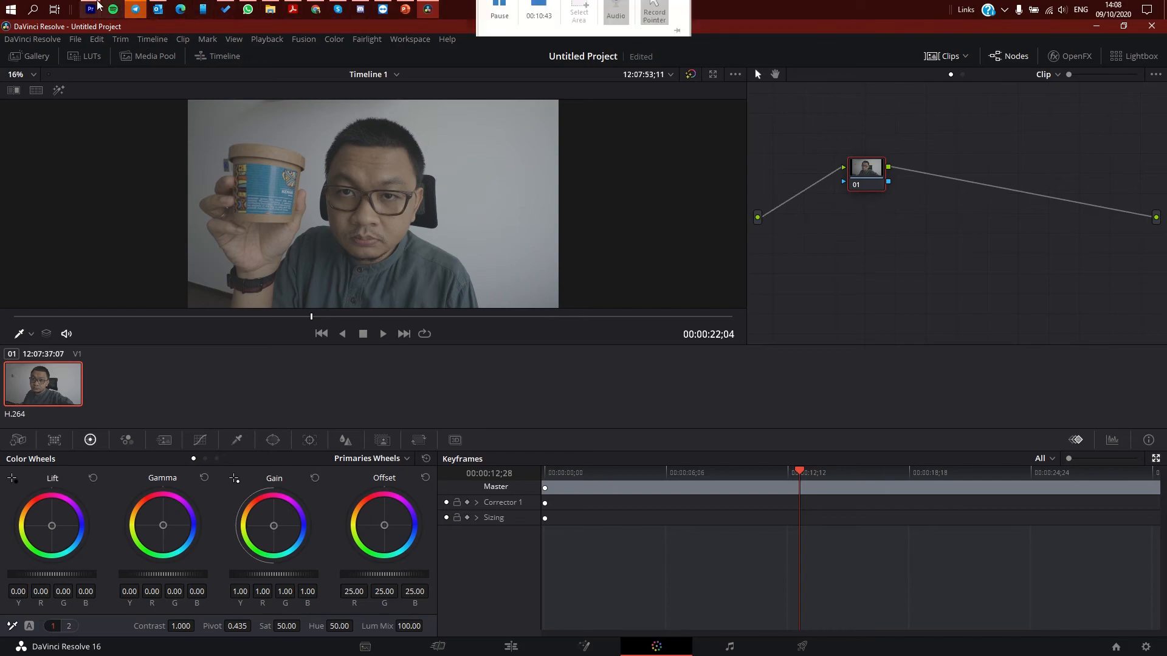
{"action": "left_click", "coordinate": [92, 8]}
{"action": "left_click", "coordinate": [96, 3]}
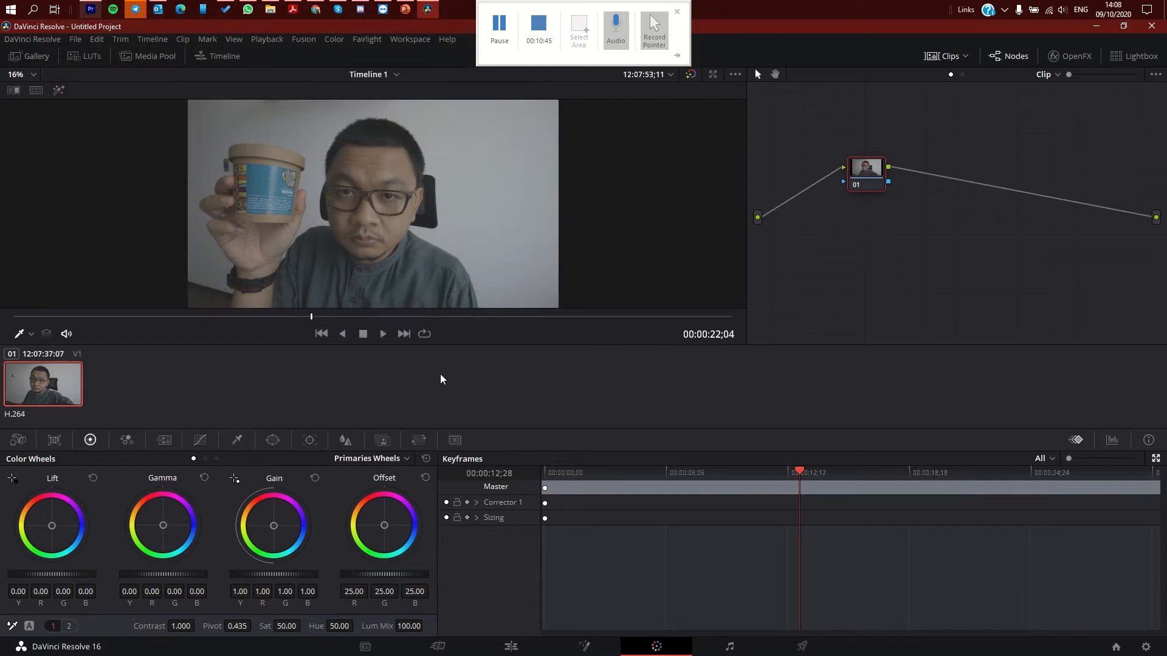
{"action": "left_click_drag", "start_coordinate": [313, 313], "coordinate": [410, 314]}
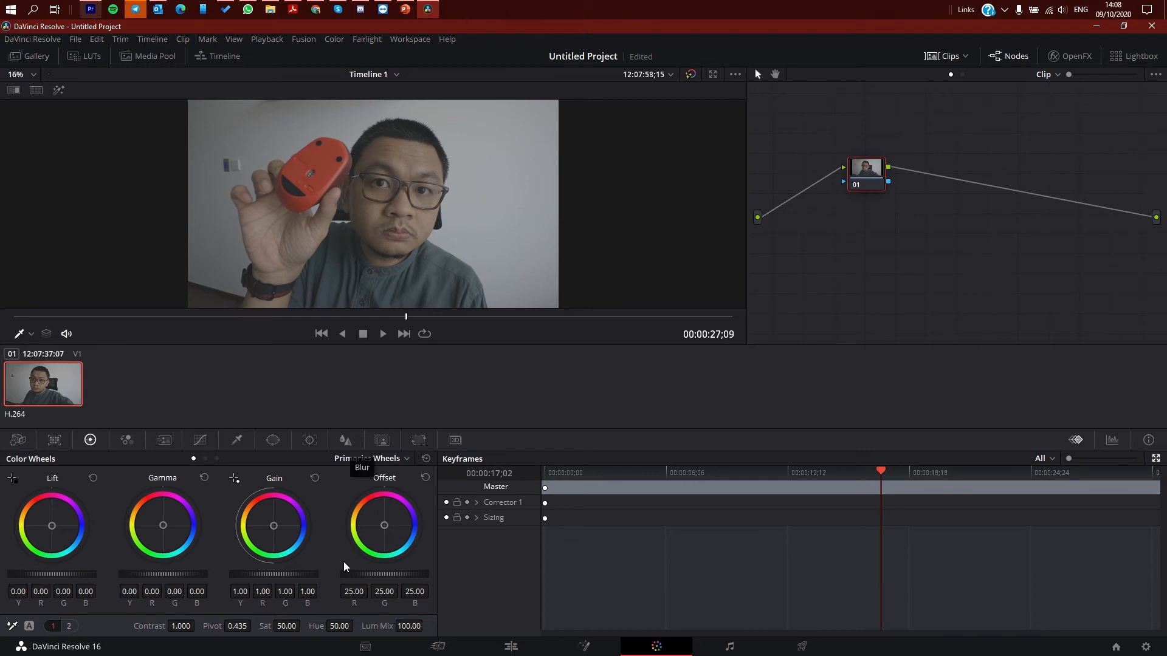
{"action": "left_click_drag", "start_coordinate": [183, 627], "coordinate": [198, 626]}
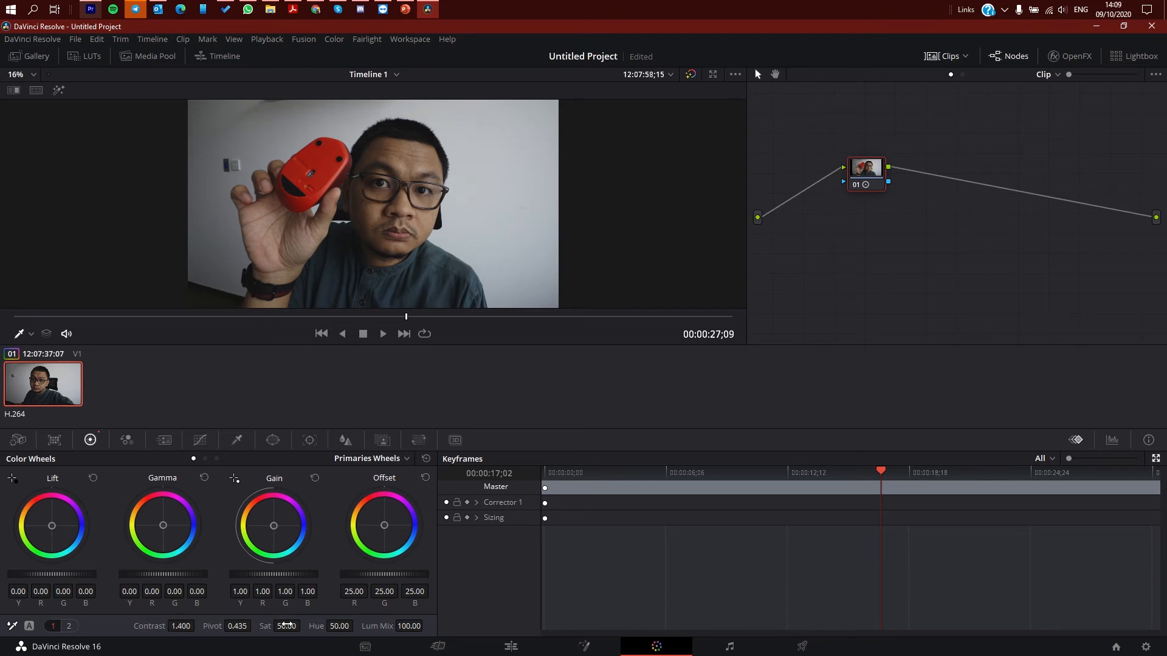
{"action": "left_click_drag", "start_coordinate": [286, 626], "coordinate": [304, 626]}
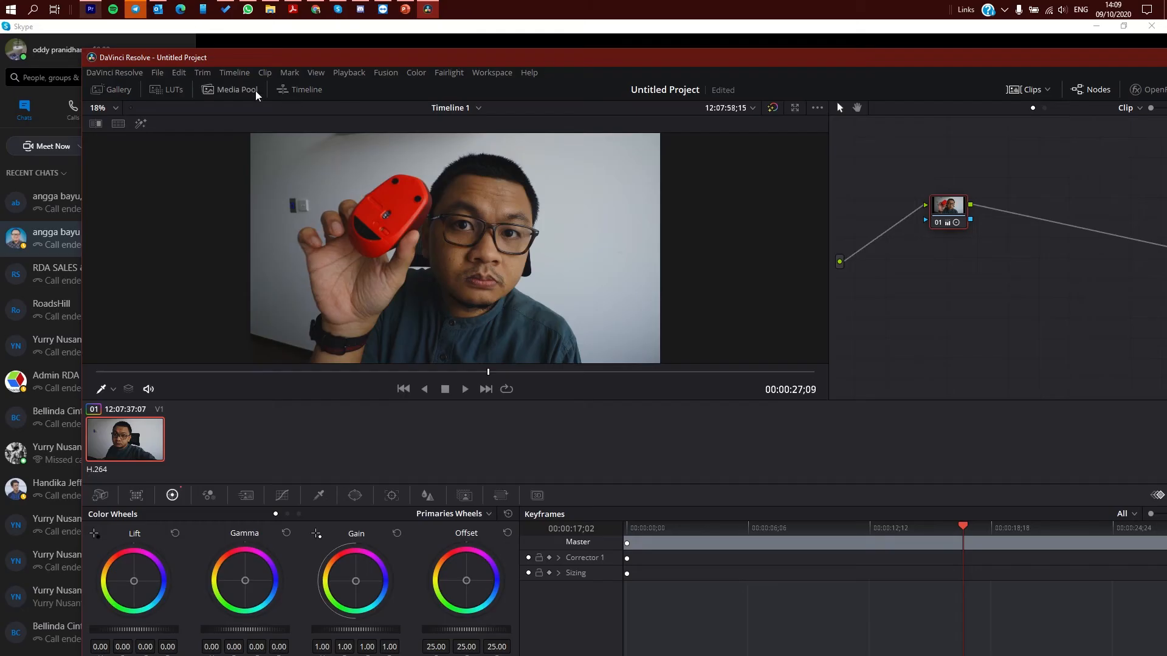
- Switch to Premiere Pro and slightly lower the Shadows luminance in Color Wheels & Match
{"action": "left_click", "coordinate": [90, 8]}
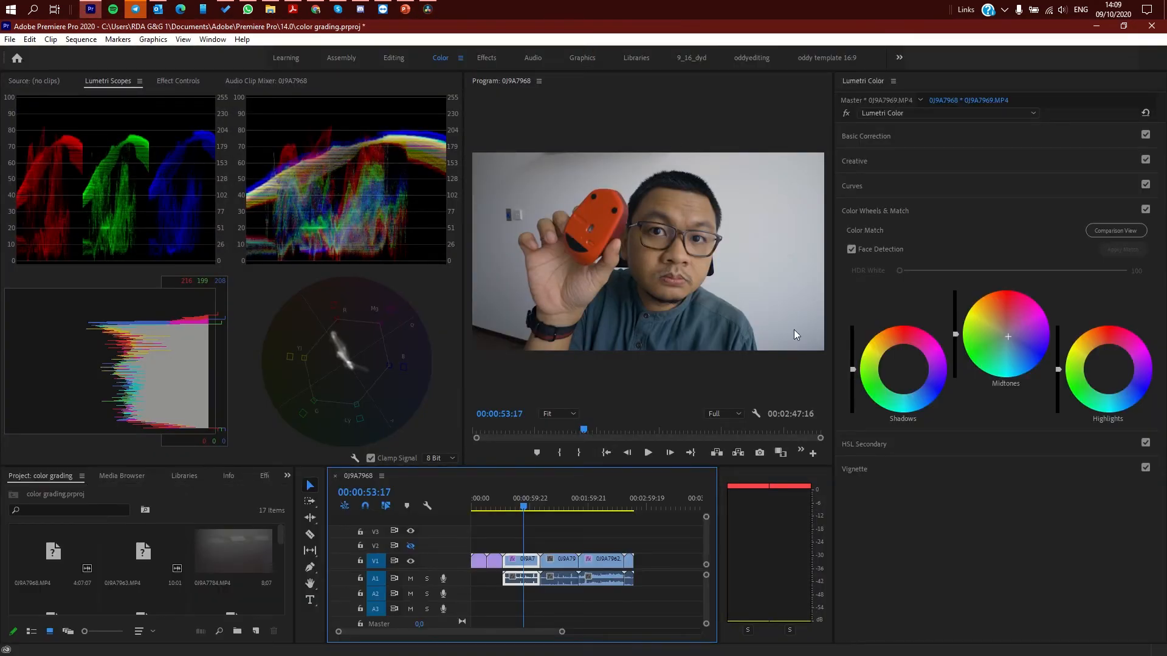
{"action": "left_click_drag", "start_coordinate": [852, 370], "coordinate": [853, 382]}
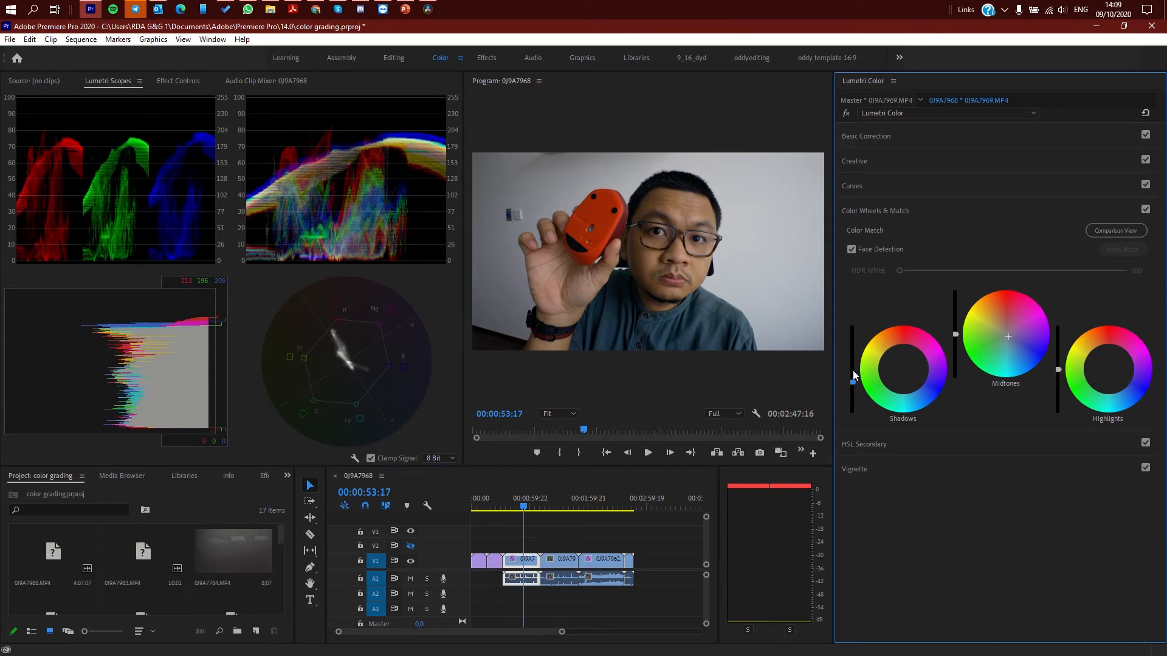
- Switch to DaVinci Resolve, compare its graded frame with the Premiere Pro one, and maximize the Resolve window
{"action": "left_click", "coordinate": [428, 8]}
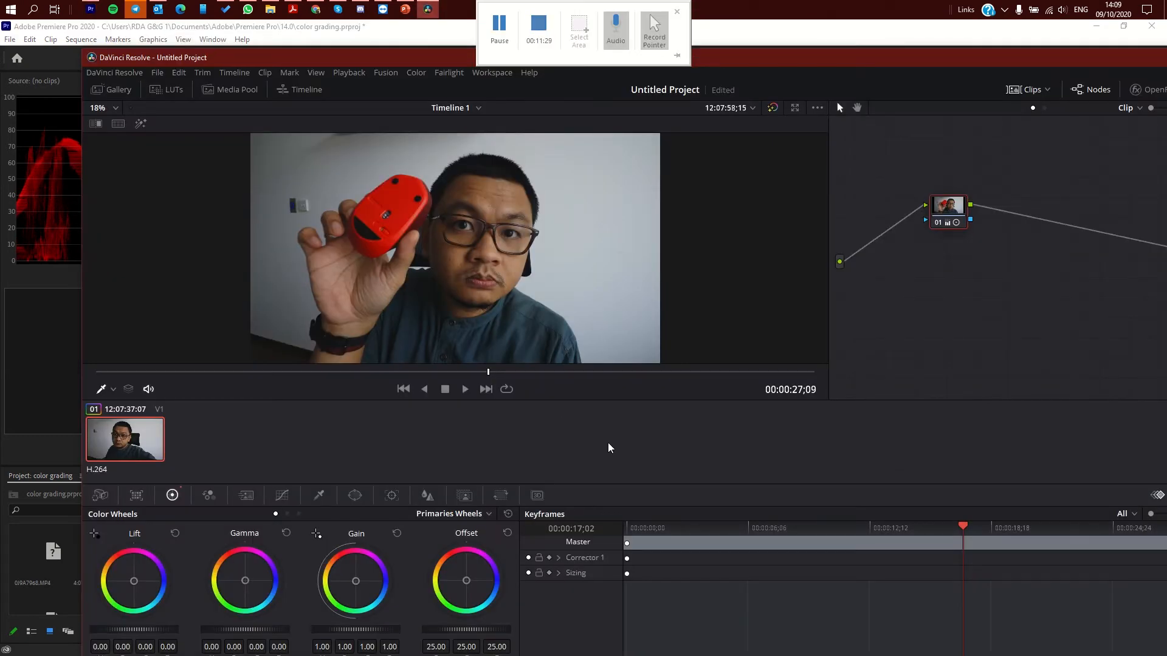
{"action": "left_click_drag", "start_coordinate": [388, 63], "coordinate": [557, 382]}
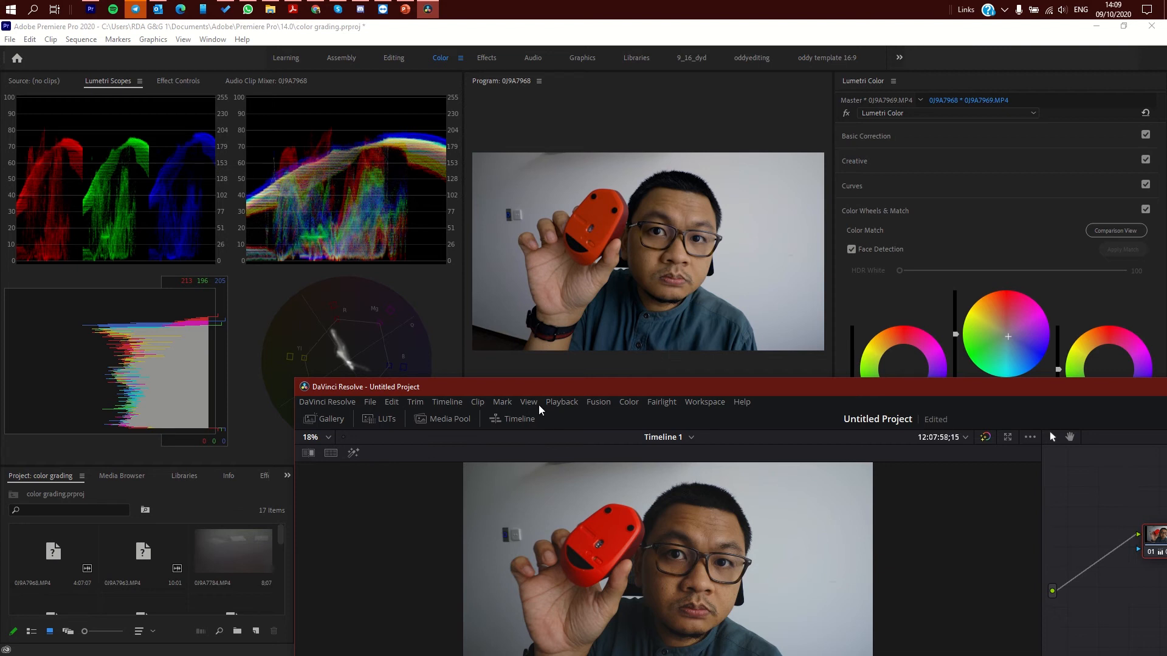
{"action": "double_click", "coordinate": [534, 387]}
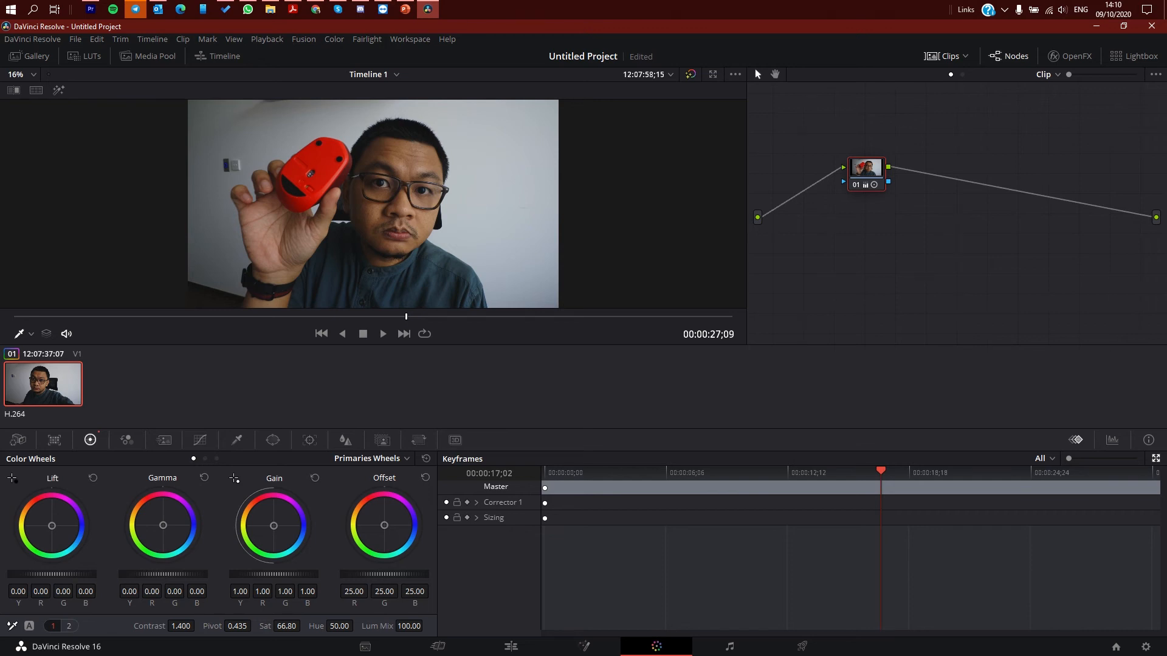
- Raise the clip's Gamma to 0.02 and generate its 33-point 3D LUT in the 06_LUT folder as "davinci eos r c log lut to rec 709"
{"action": "mouse_move", "coordinate": [163, 574]}
{"action": "left_mouse_down"}
{"action": "mouse_move", "coordinate": [176, 574]}
{"action": "mouse_move", "coordinate": [159, 576]}
{"action": "left_mouse_up"}
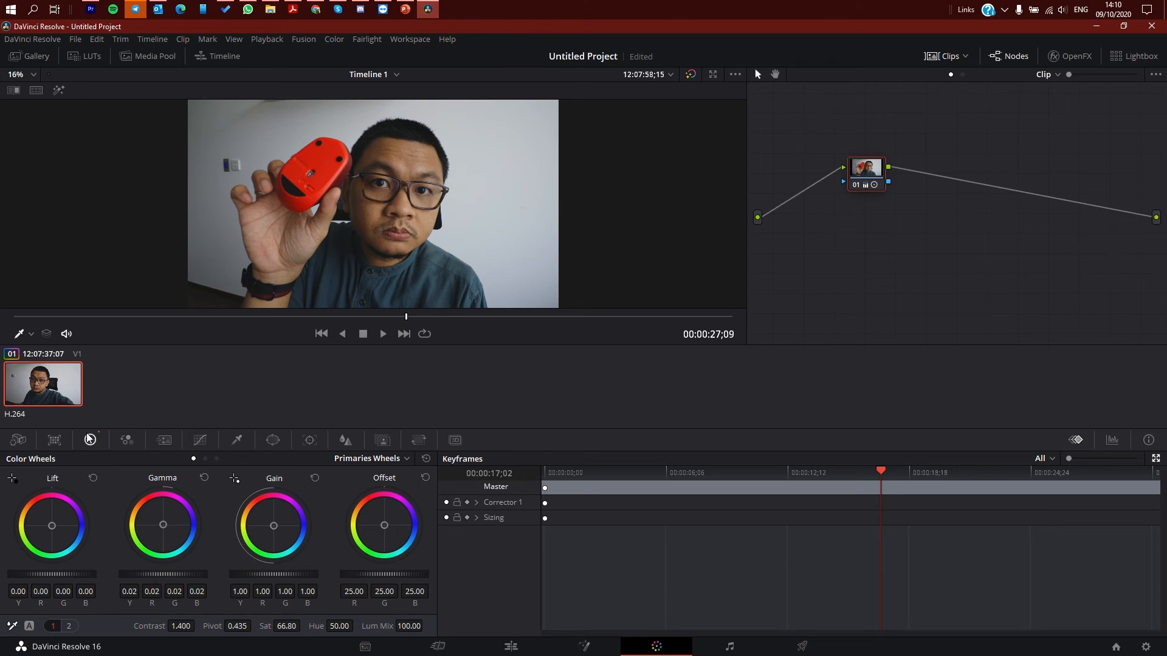
{"action": "right_click", "coordinate": [51, 393]}
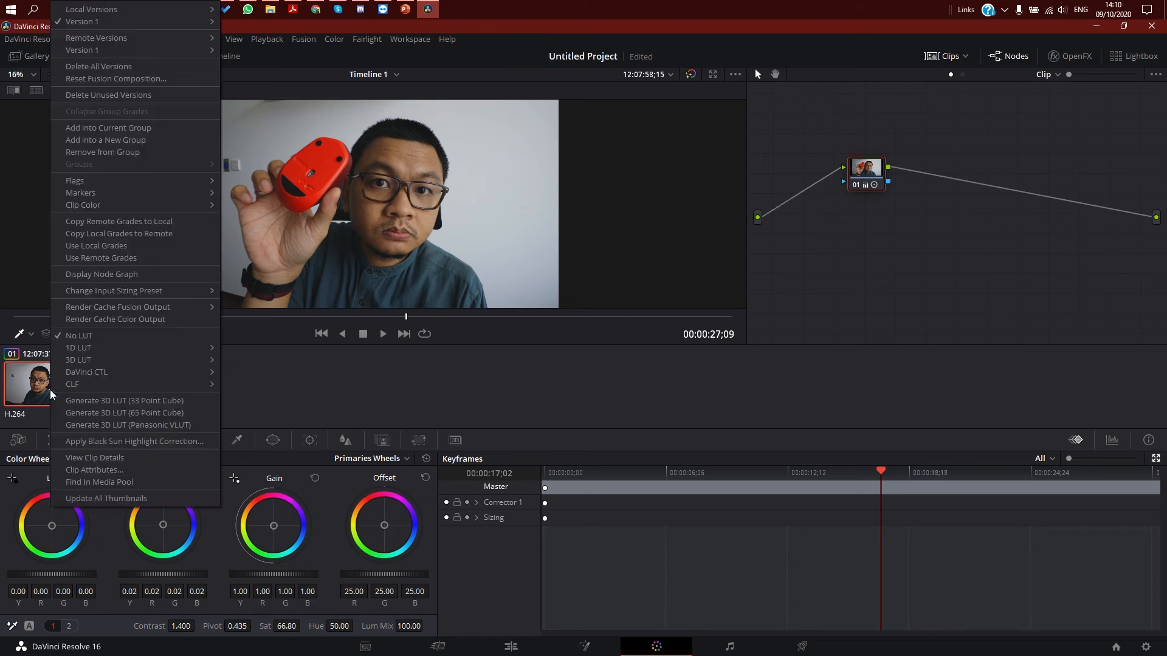
{"action": "left_click", "coordinate": [125, 399]}
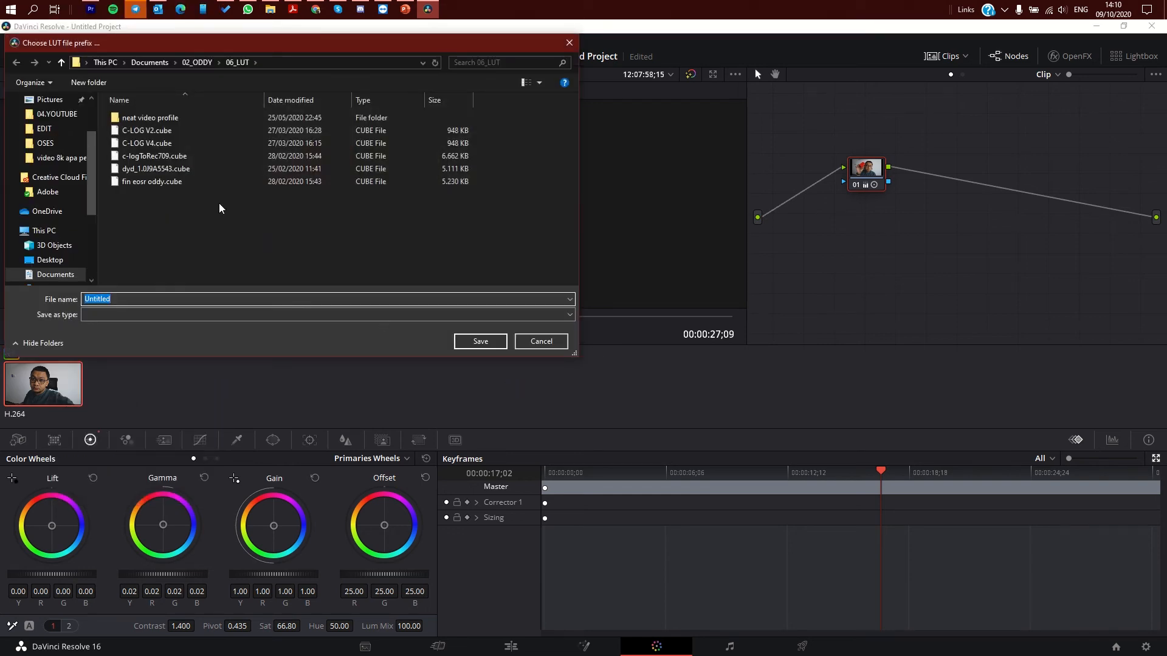
{"action": "type", "text": "davinci eos r c log lut to rec"}
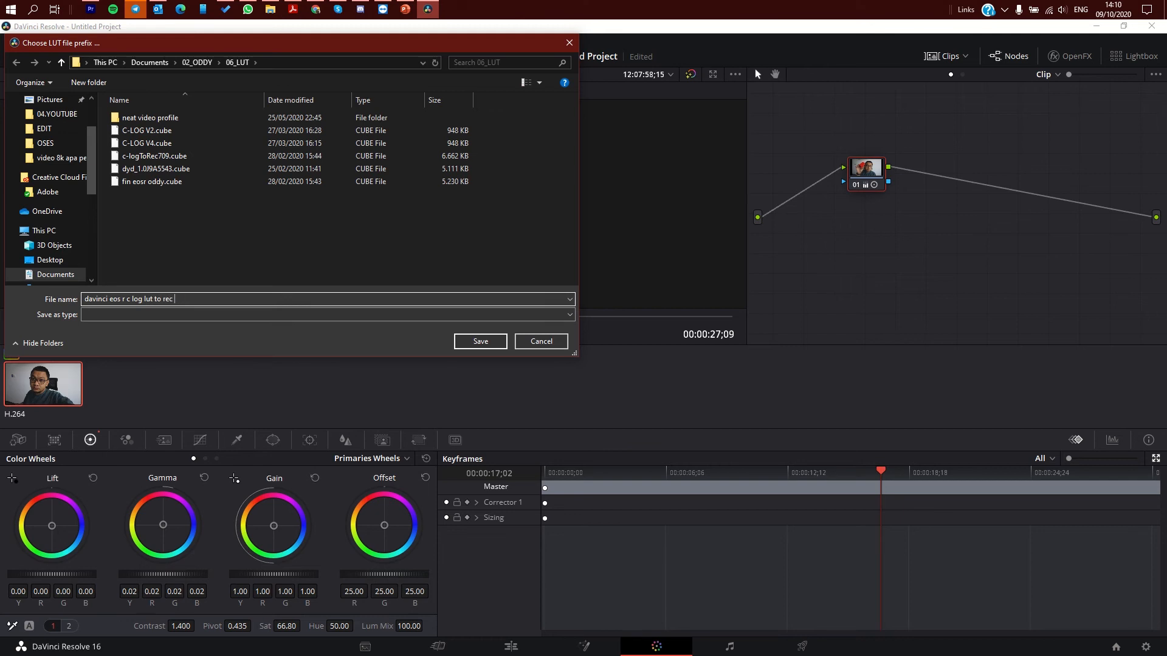
{"action": "key", "text": "Return"}
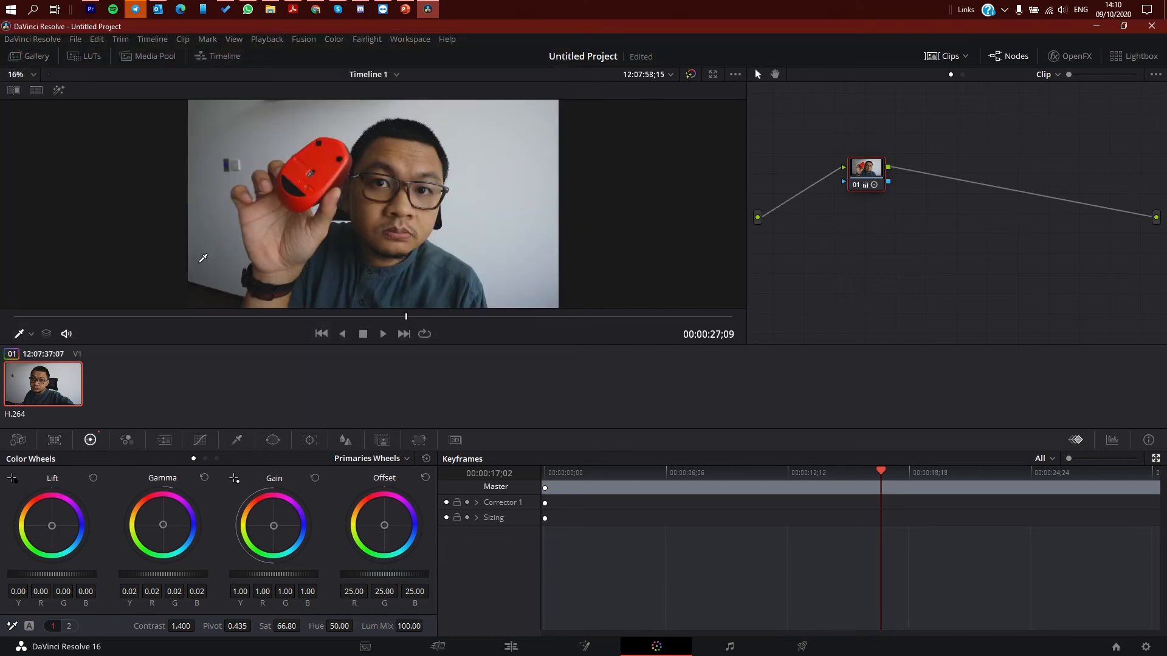
- Switch to Premiere Pro and remove the Lumetri Color effect from clip 0J9A7969.MP4
{"action": "left_click", "coordinate": [90, 9]}
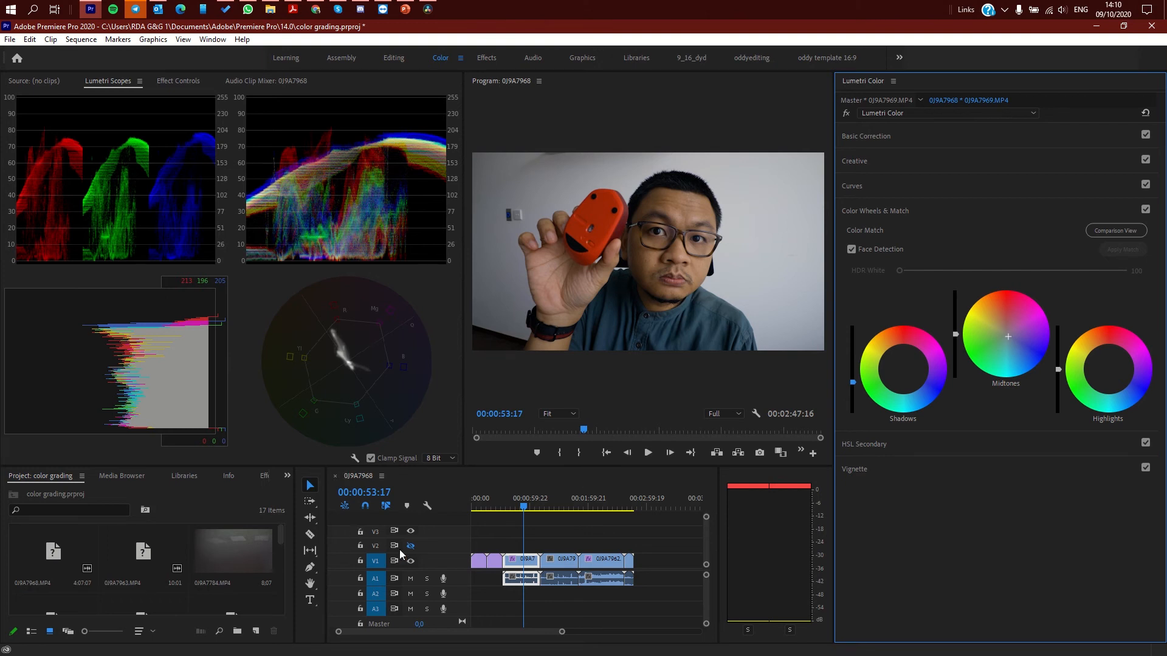
{"action": "left_click", "coordinate": [177, 81]}
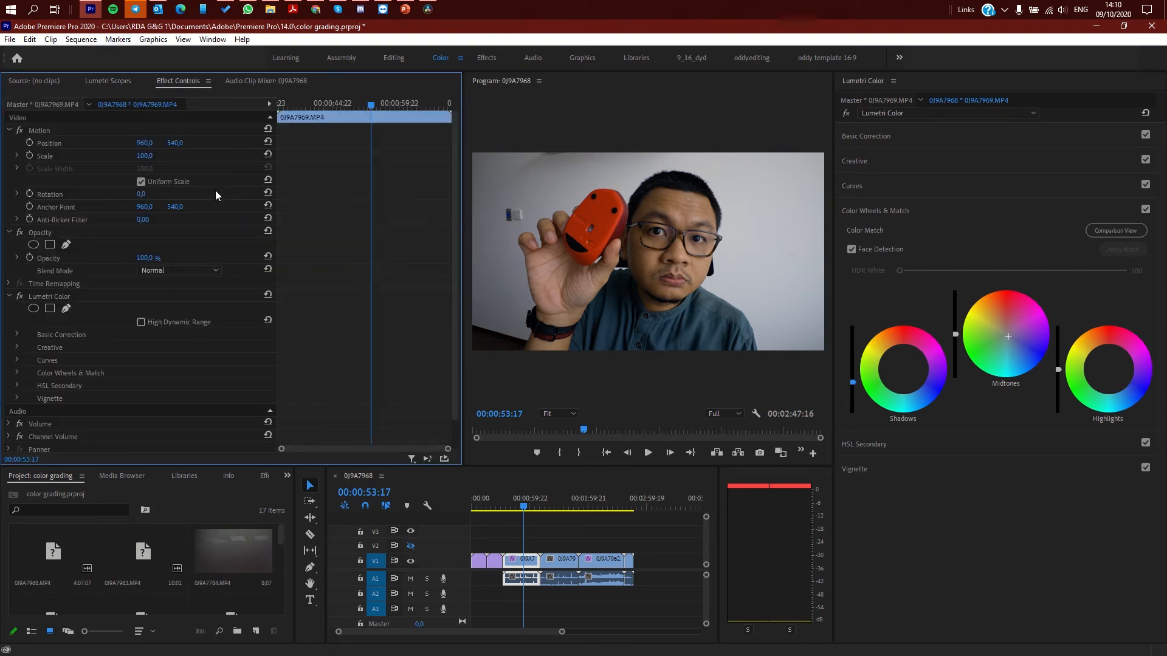
{"action": "right_click", "coordinate": [242, 295]}
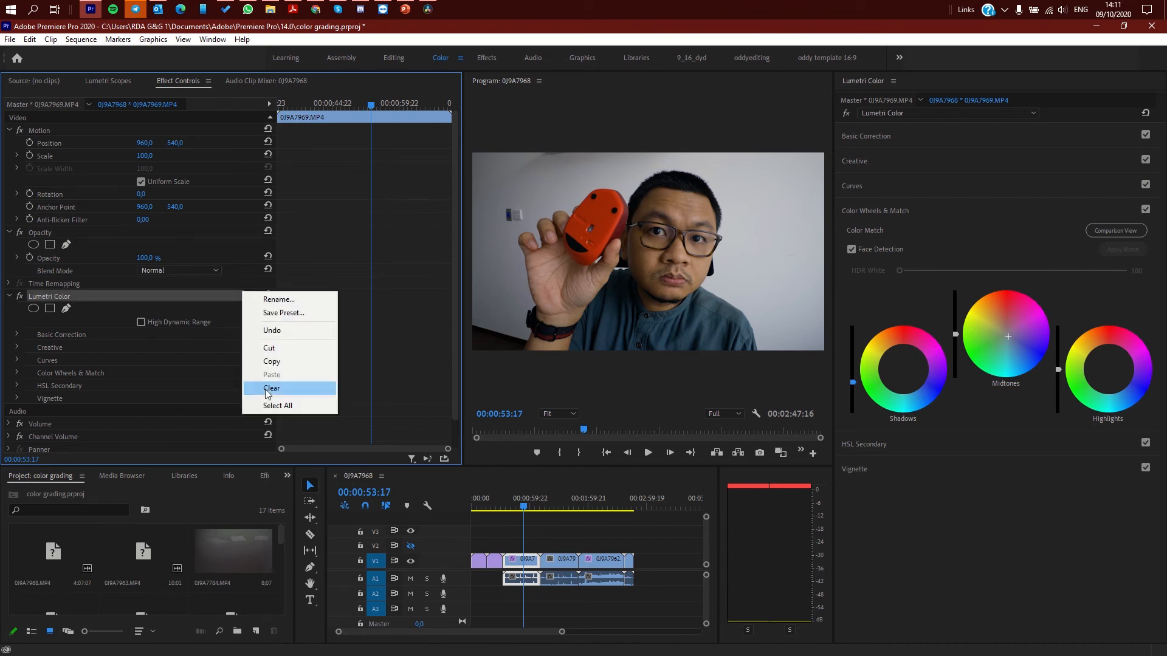
{"action": "left_click", "coordinate": [276, 391]}
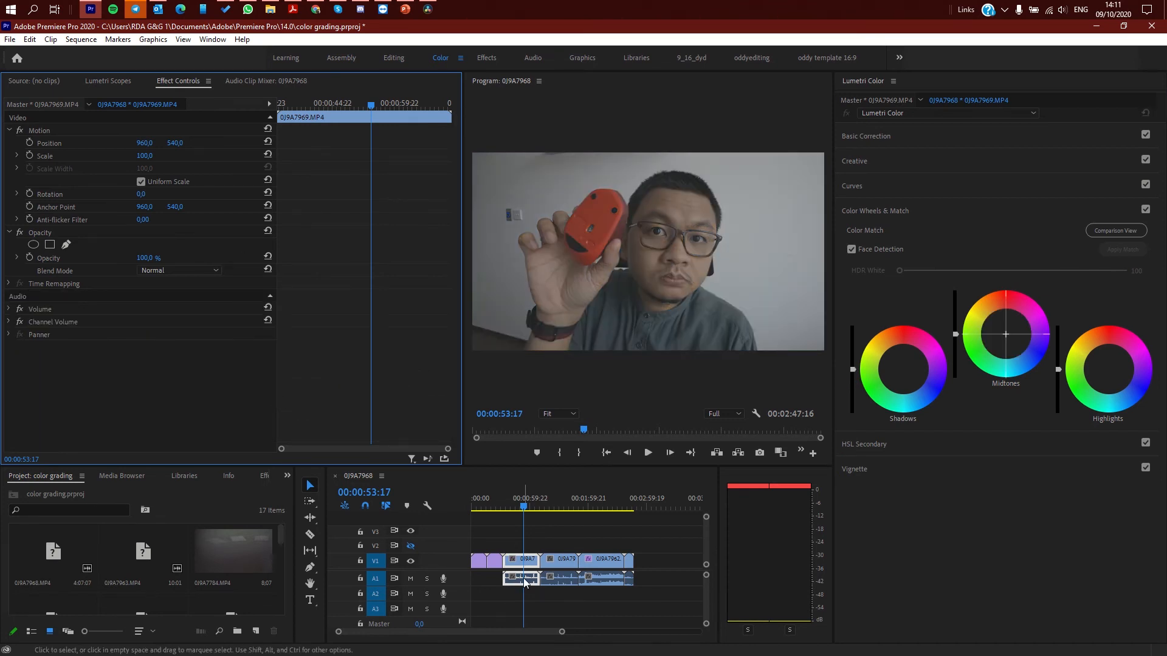
- Open the file browser for the Basic Correction Input LUT, and switch to DaVinci Resolve
{"action": "left_click", "coordinate": [898, 139]}
{"action": "left_click", "coordinate": [928, 154]}
{"action": "left_click", "coordinate": [925, 196]}
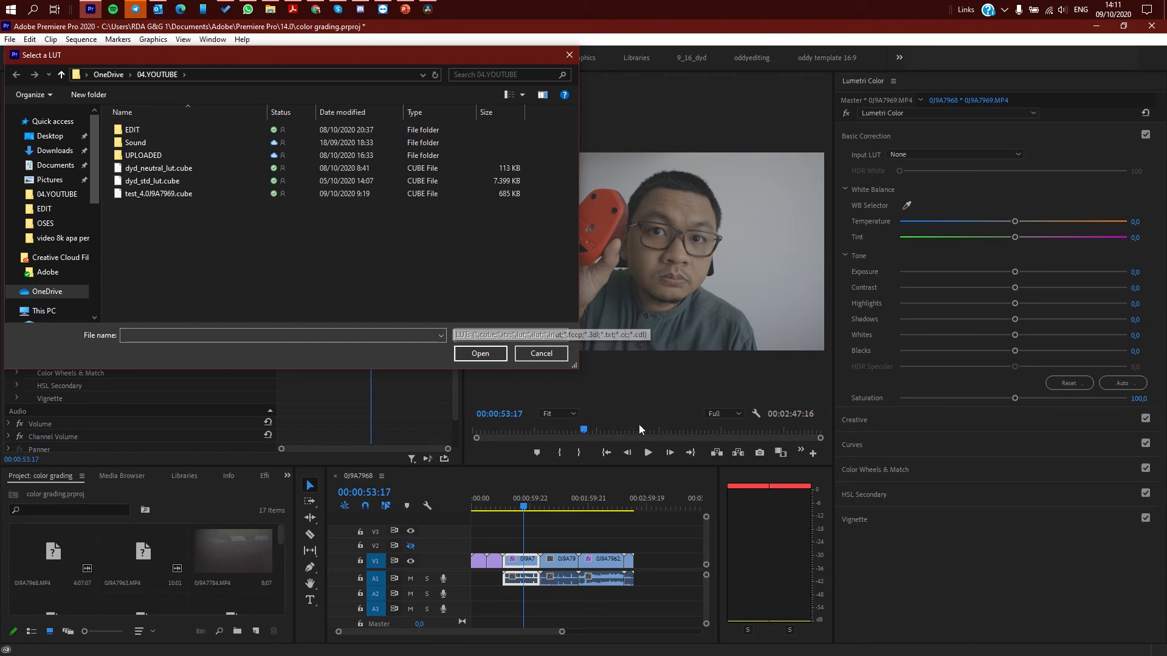
{"action": "left_click", "coordinate": [428, 9]}
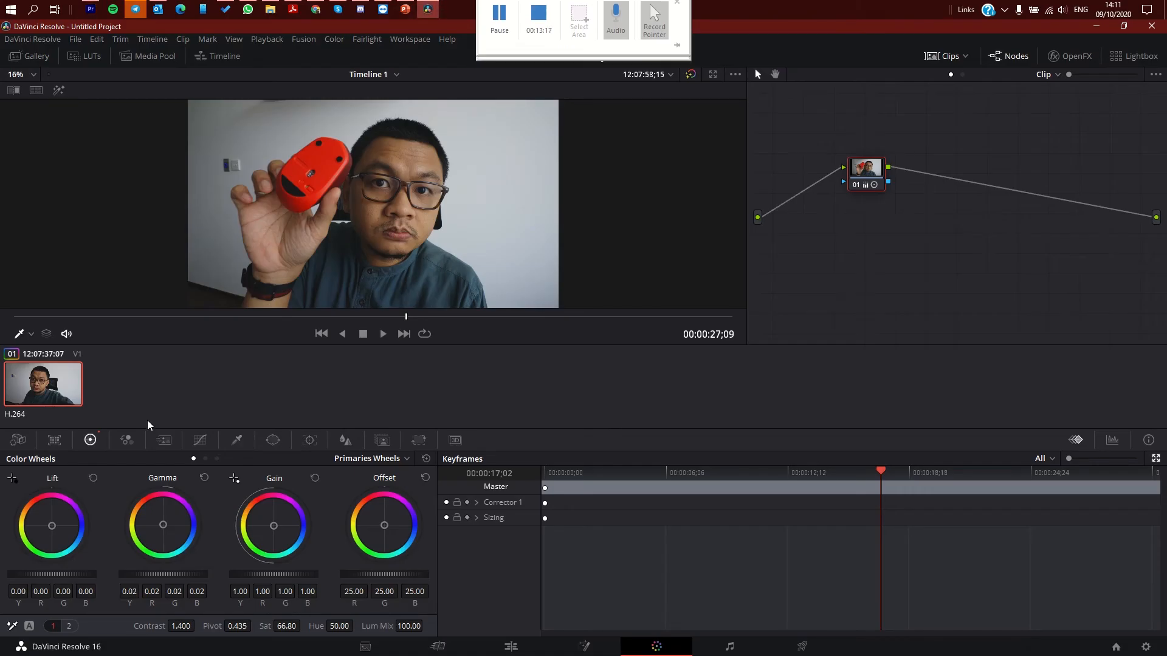
{"action": "right_click", "coordinate": [56, 382]}
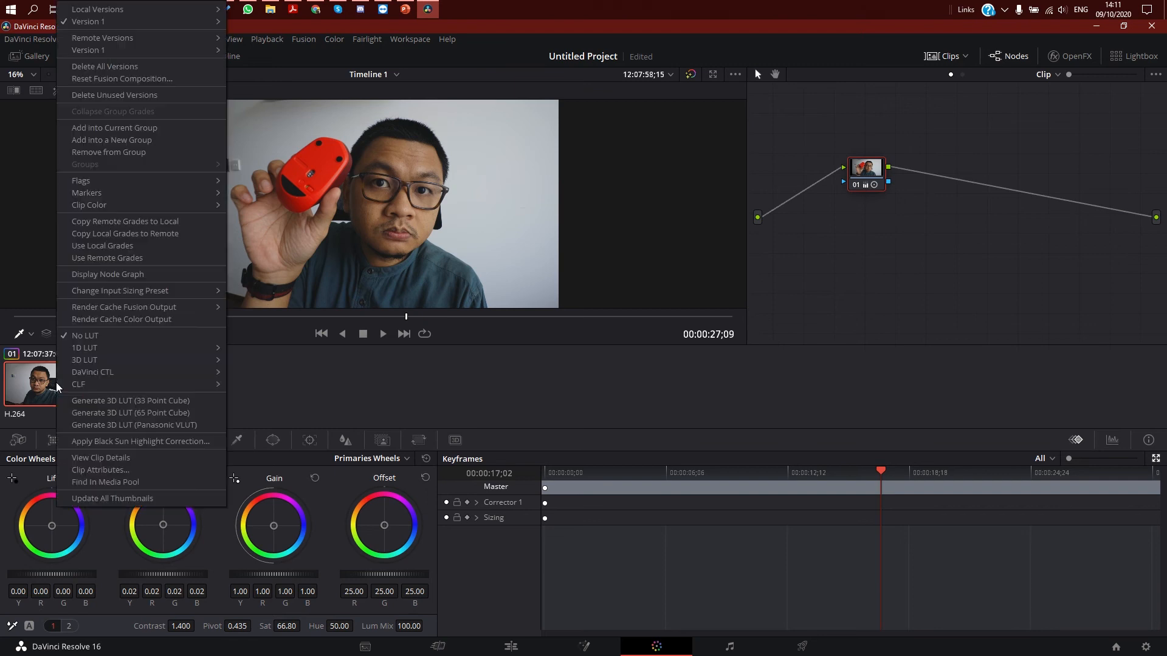
{"action": "left_click", "coordinate": [101, 408]}
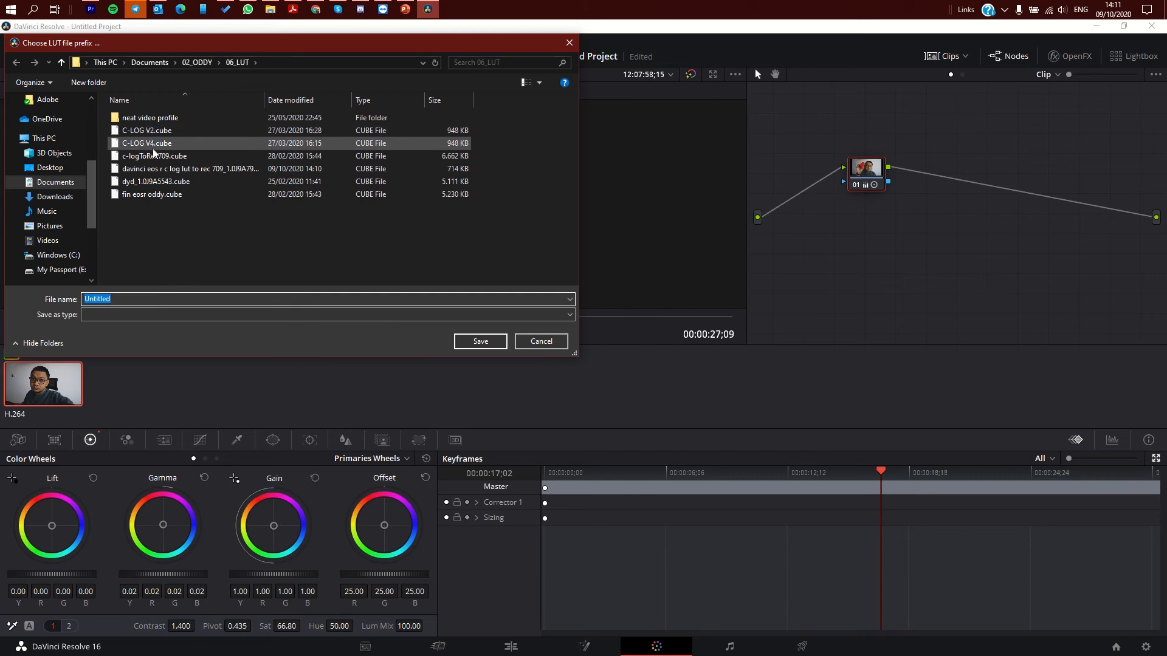
{"action": "left_click", "coordinate": [155, 171]}
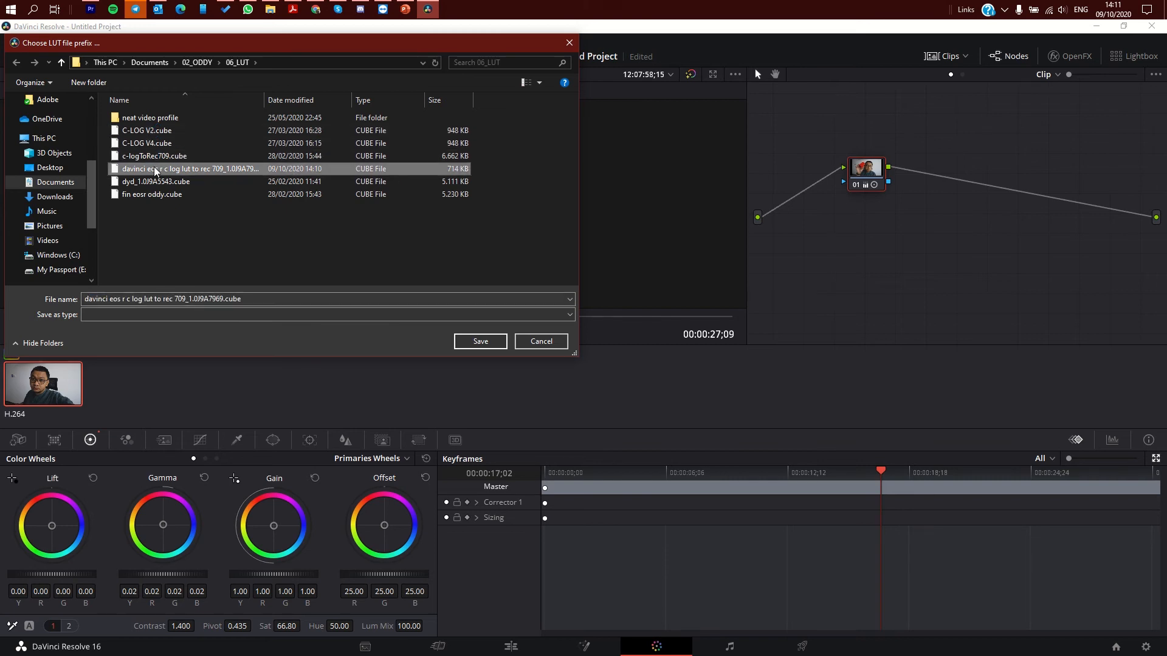
{"action": "right_click", "coordinate": [155, 171]}
{"action": "left_click", "coordinate": [127, 224]}
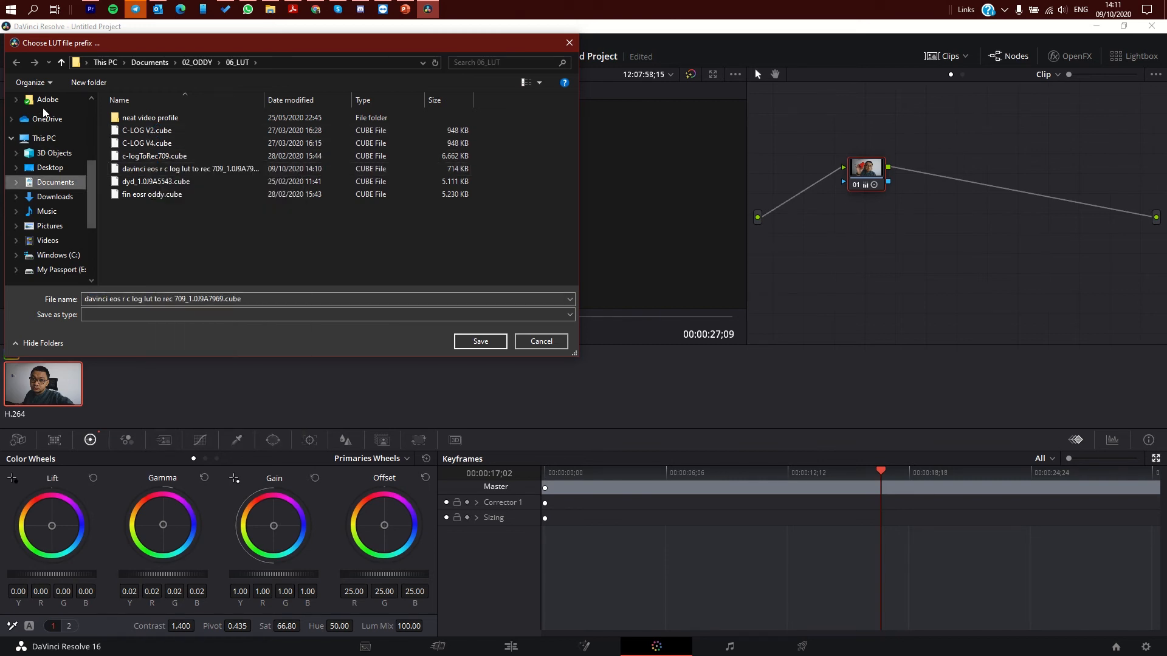
{"action": "left_click", "coordinate": [47, 118]}
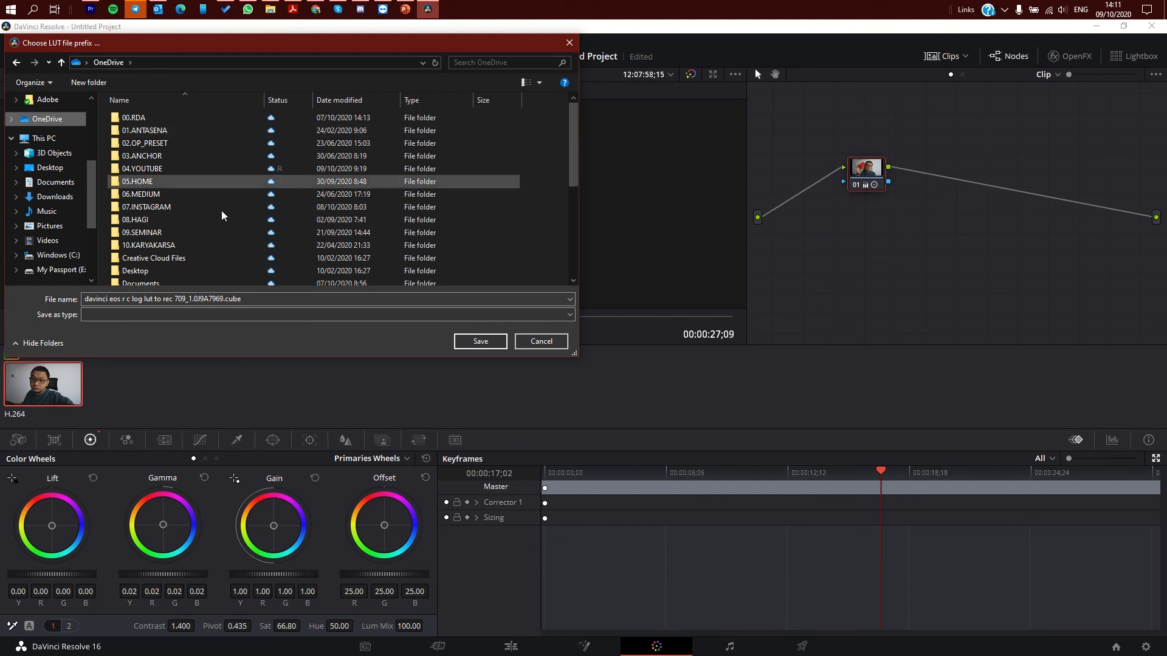
{"action": "left_click", "coordinate": [541, 341]}
- Generate a 33-point 3D LUT from the graded clip in OneDrive's 04.YOUTUBE folder as "eos r c log to rec 709 davinci"
{"action": "right_click", "coordinate": [68, 387]}
{"action": "left_click", "coordinate": [84, 401]}
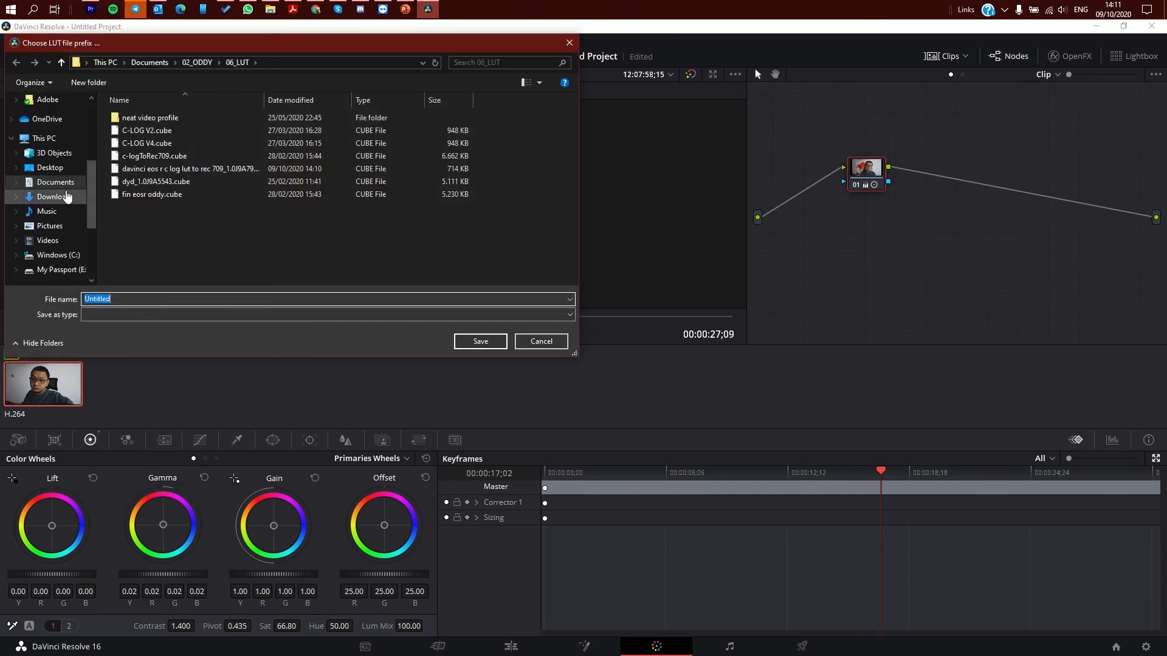
{"action": "left_click", "coordinate": [47, 118]}
{"action": "key", "text": "Escape"}
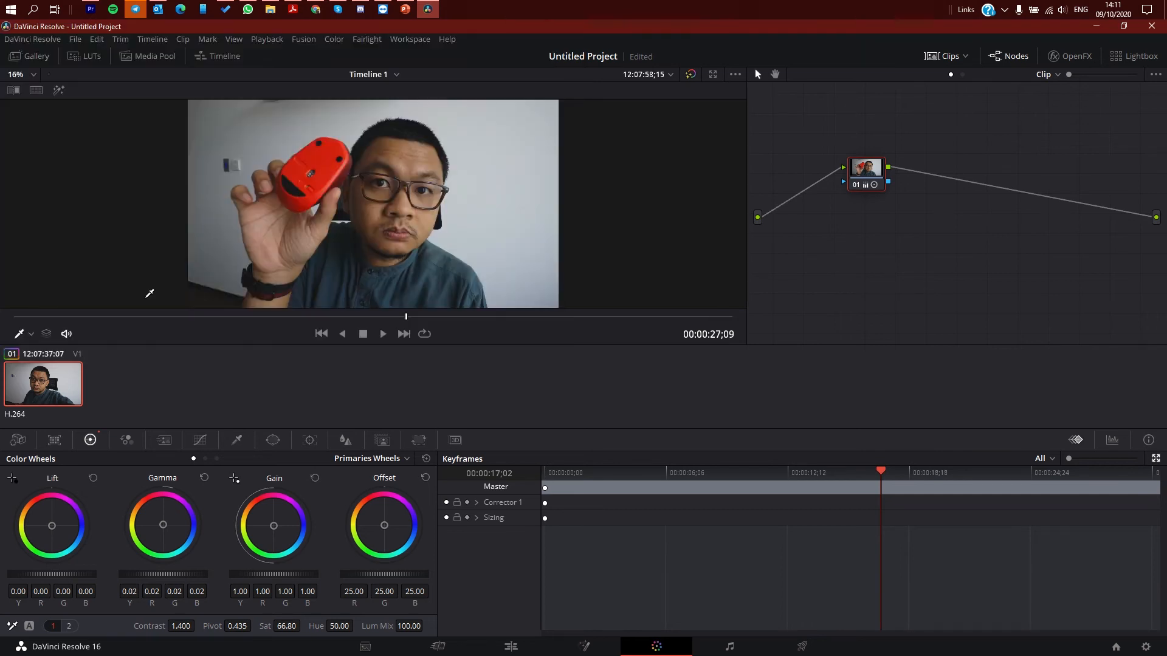
- Switch to Premiere Pro and apply the "eos r c log to rec 709 davinci" LUT from 04.YOUTUBE as the clip's Input LUT
{"action": "left_click", "coordinate": [95, 12]}
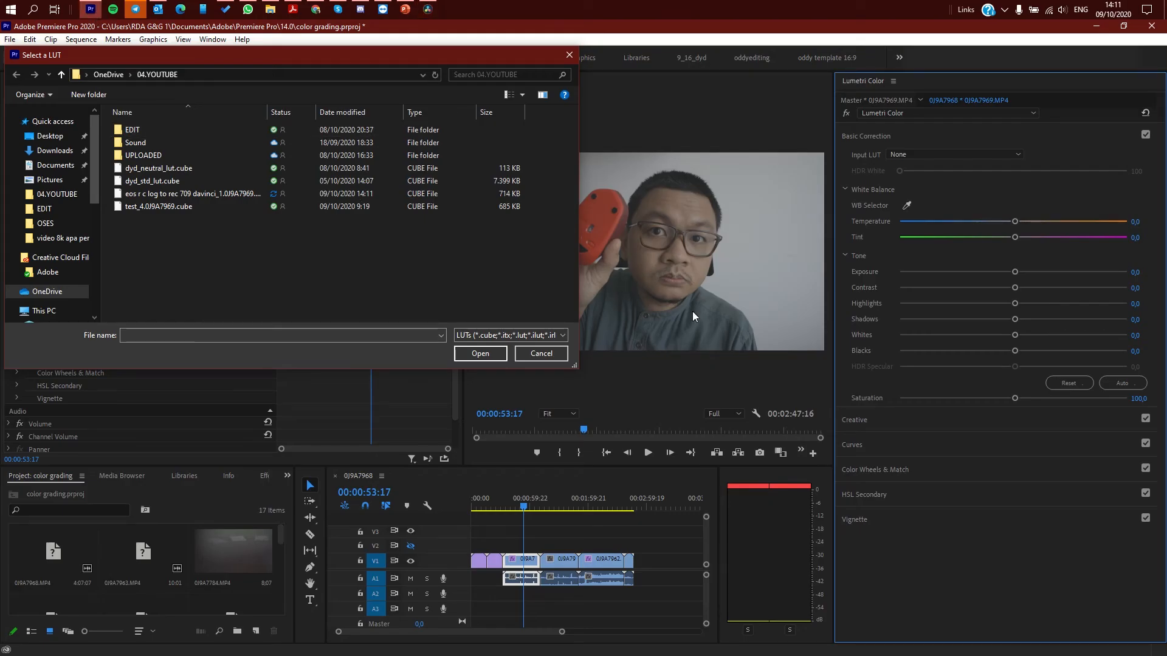
{"action": "left_click", "coordinate": [206, 194]}
{"action": "left_click", "coordinate": [471, 353]}
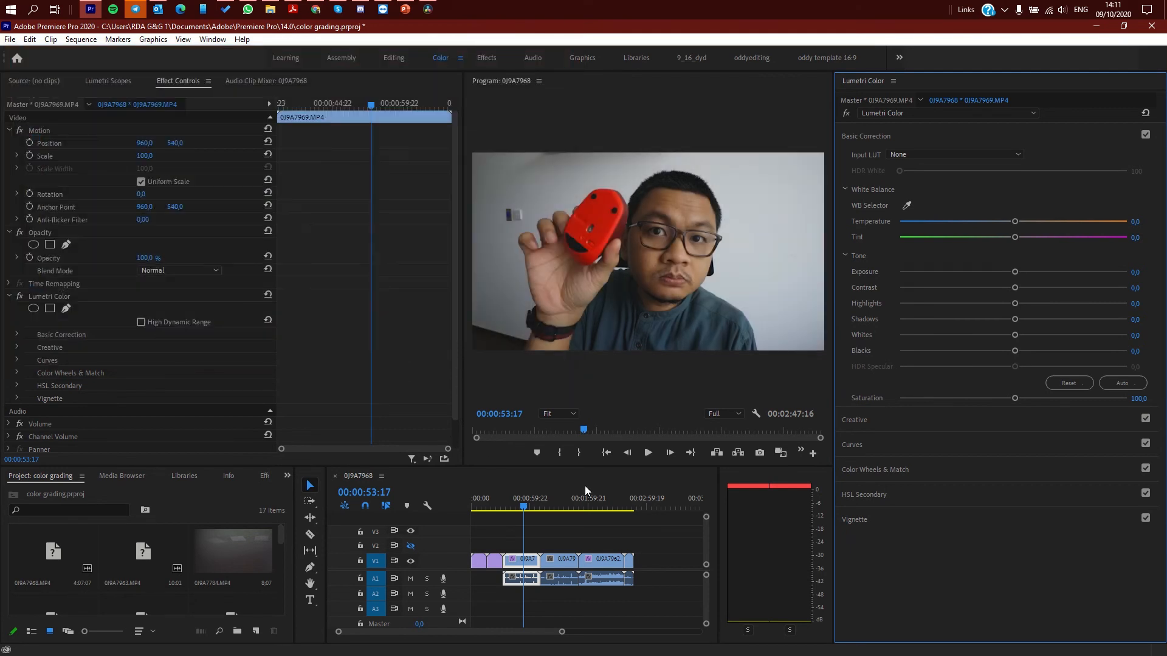